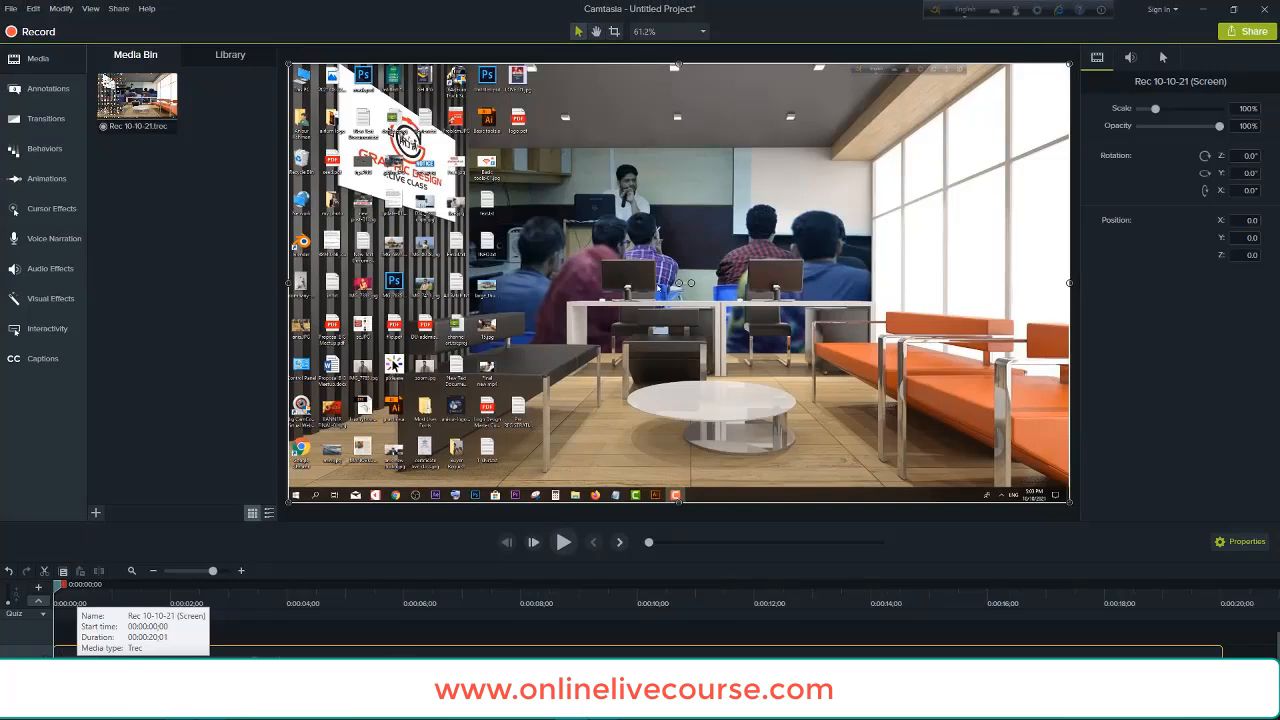
- Preview the screen recording from its start, pausing and resuming along the way
left_click(562, 543)
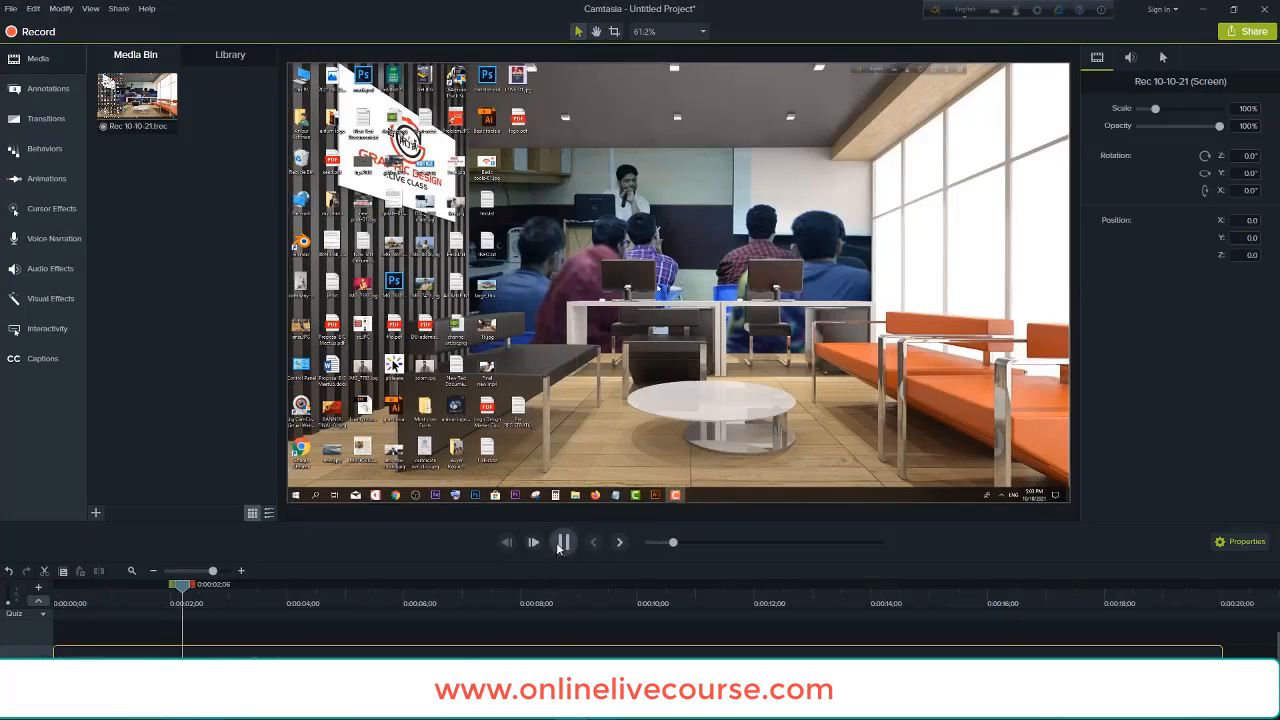
left_click(562, 543)
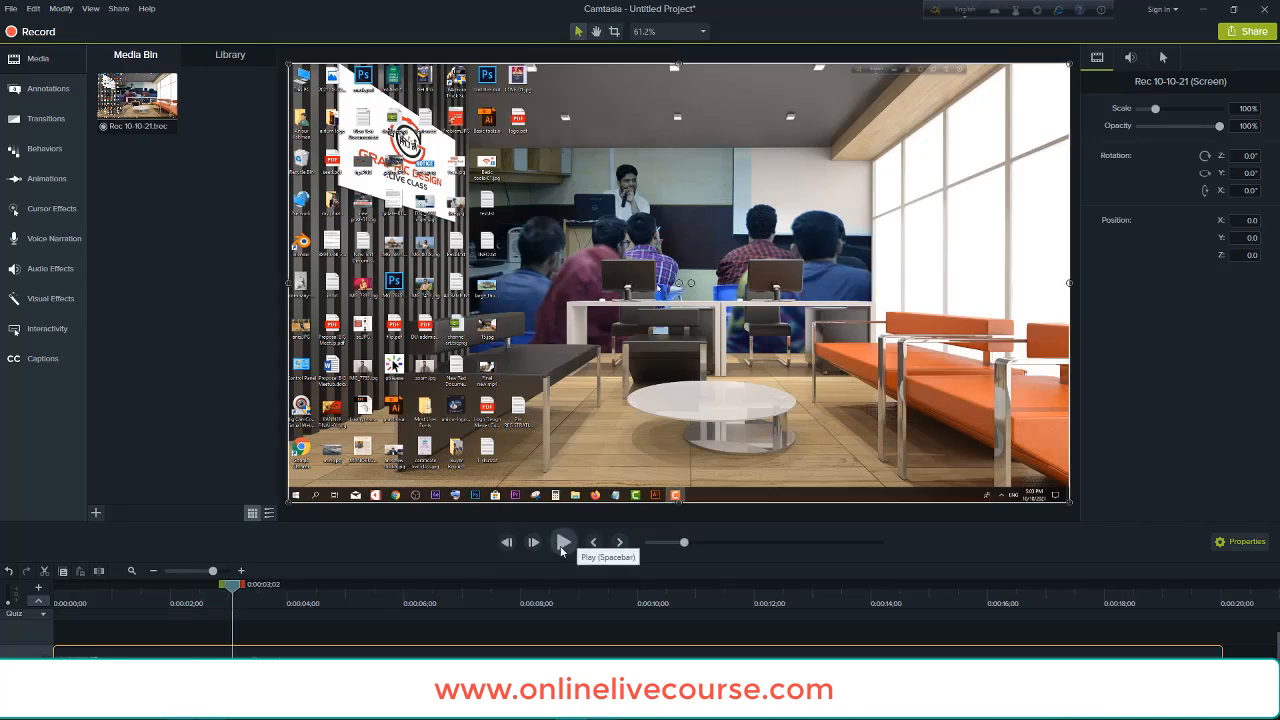
left_click(563, 543)
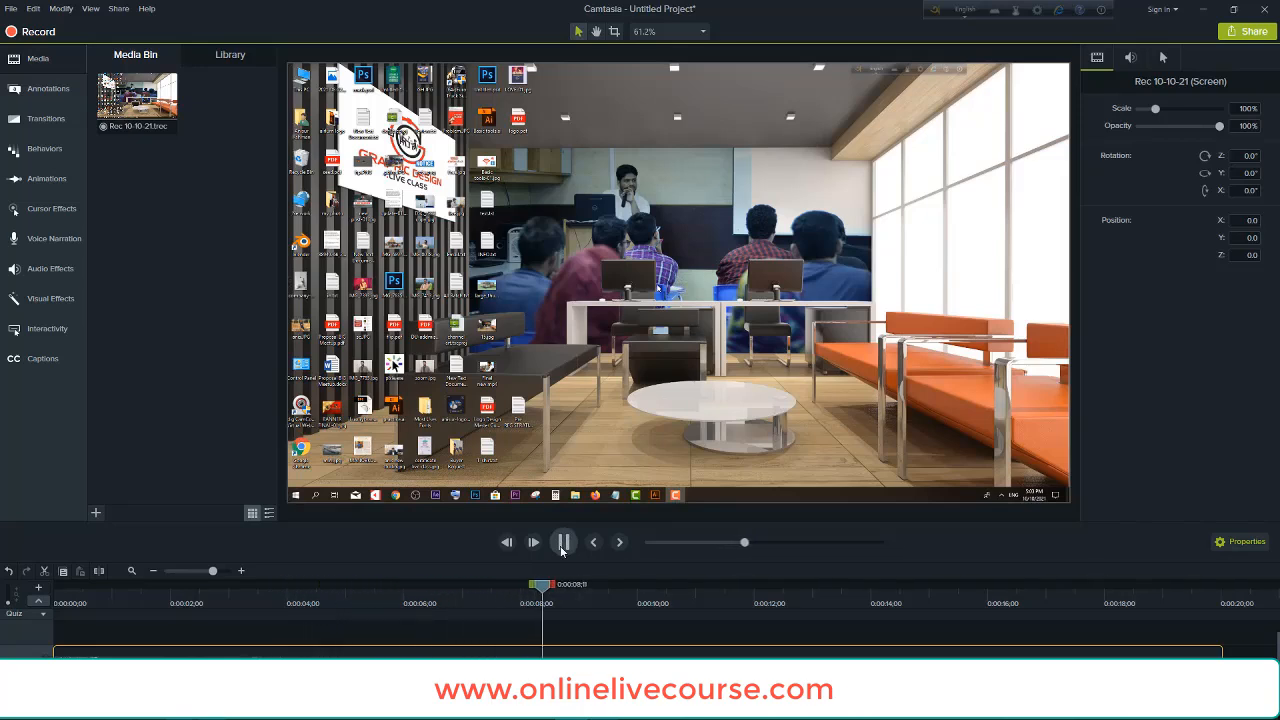
left_click(563, 543)
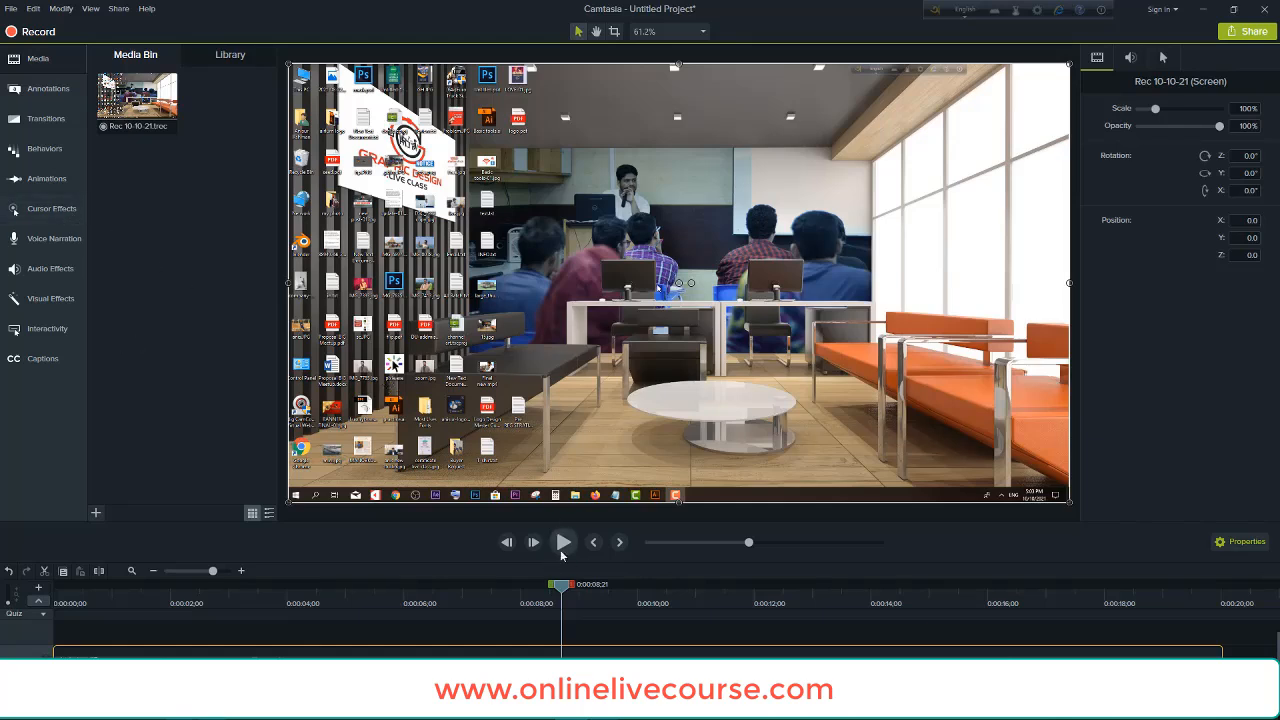
- Apply the Cursor Highlight effect to the screen recording clip and preview it from 0:00:11;18
left_click_drag(562, 585, 730, 585)
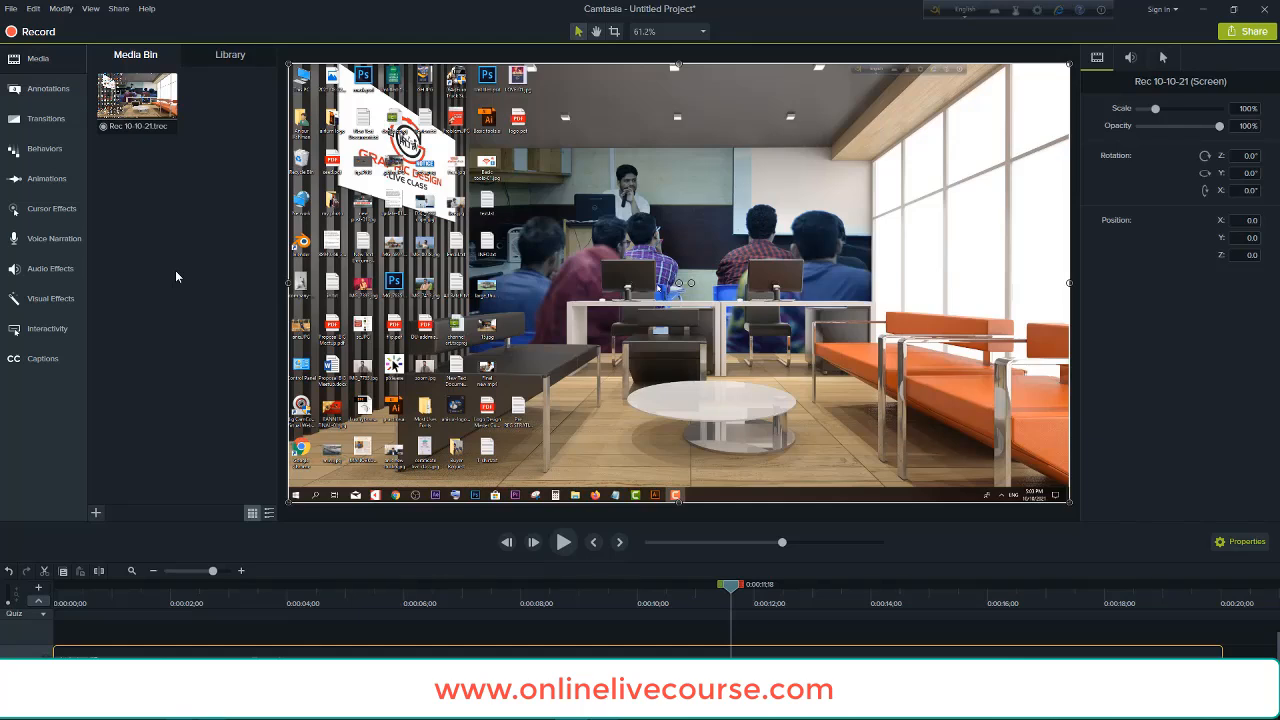
left_click(40, 210)
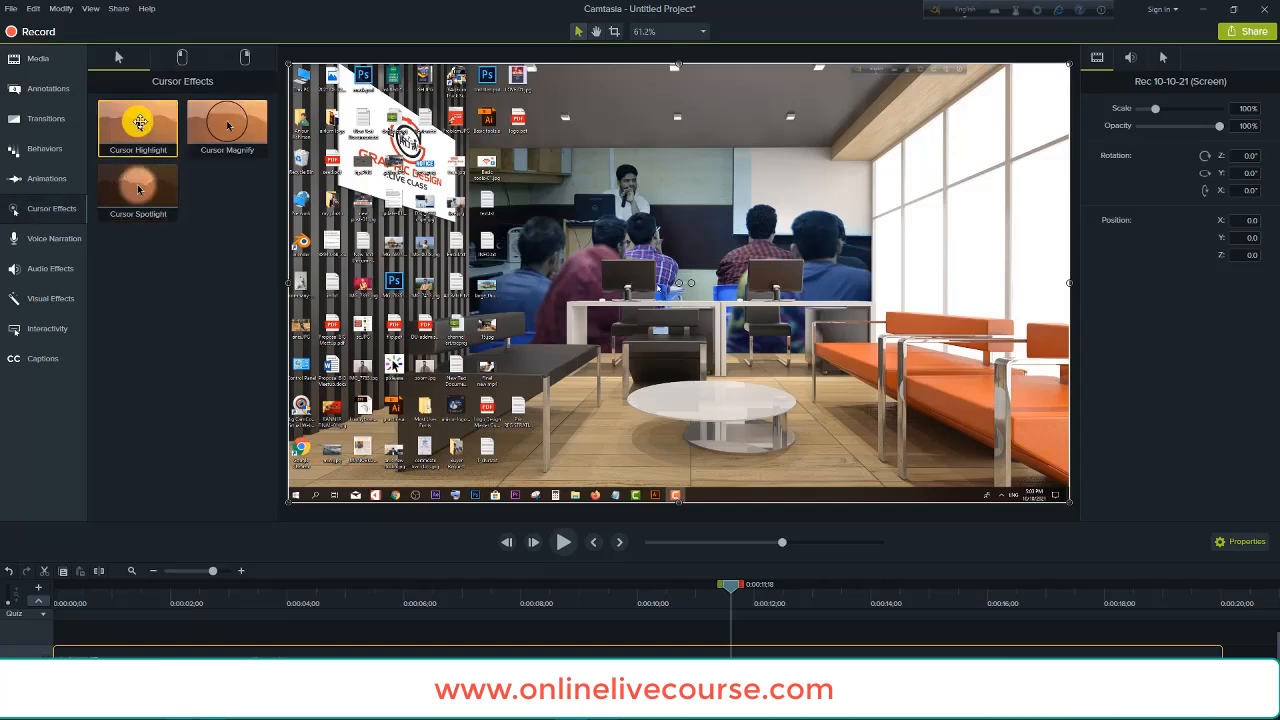
left_click_drag(140, 125, 451, 640)
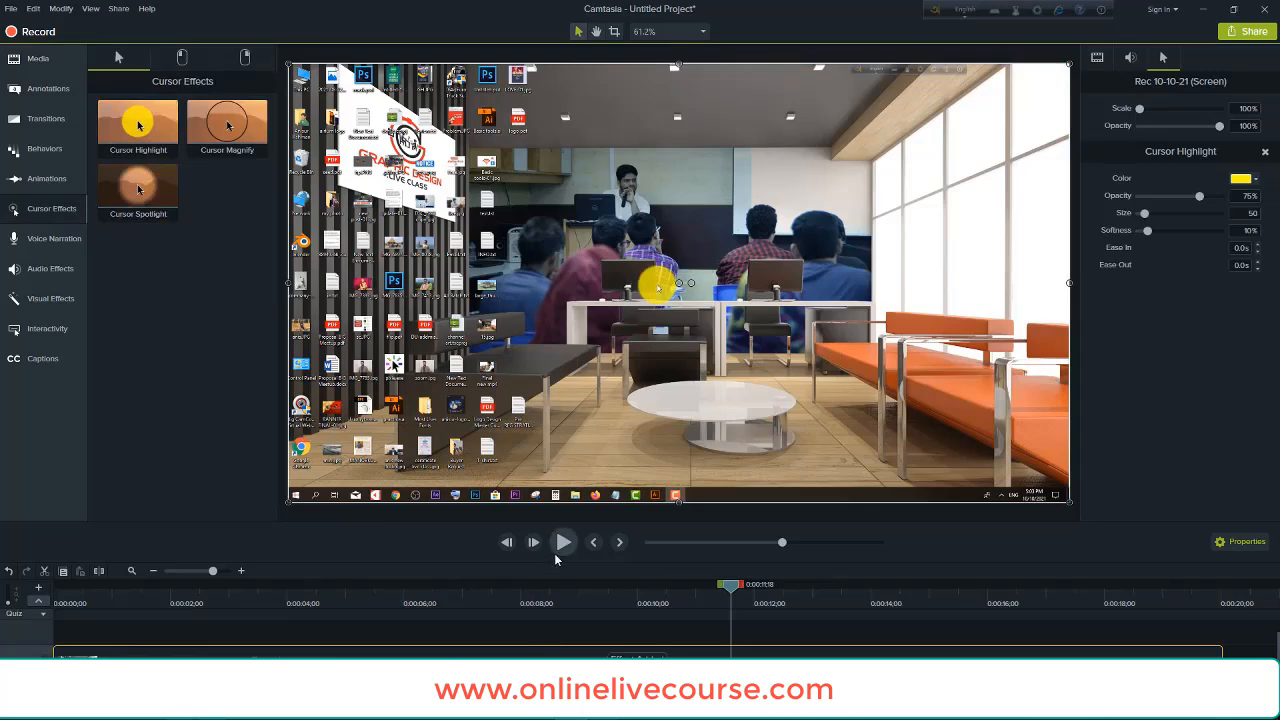
left_click(563, 542)
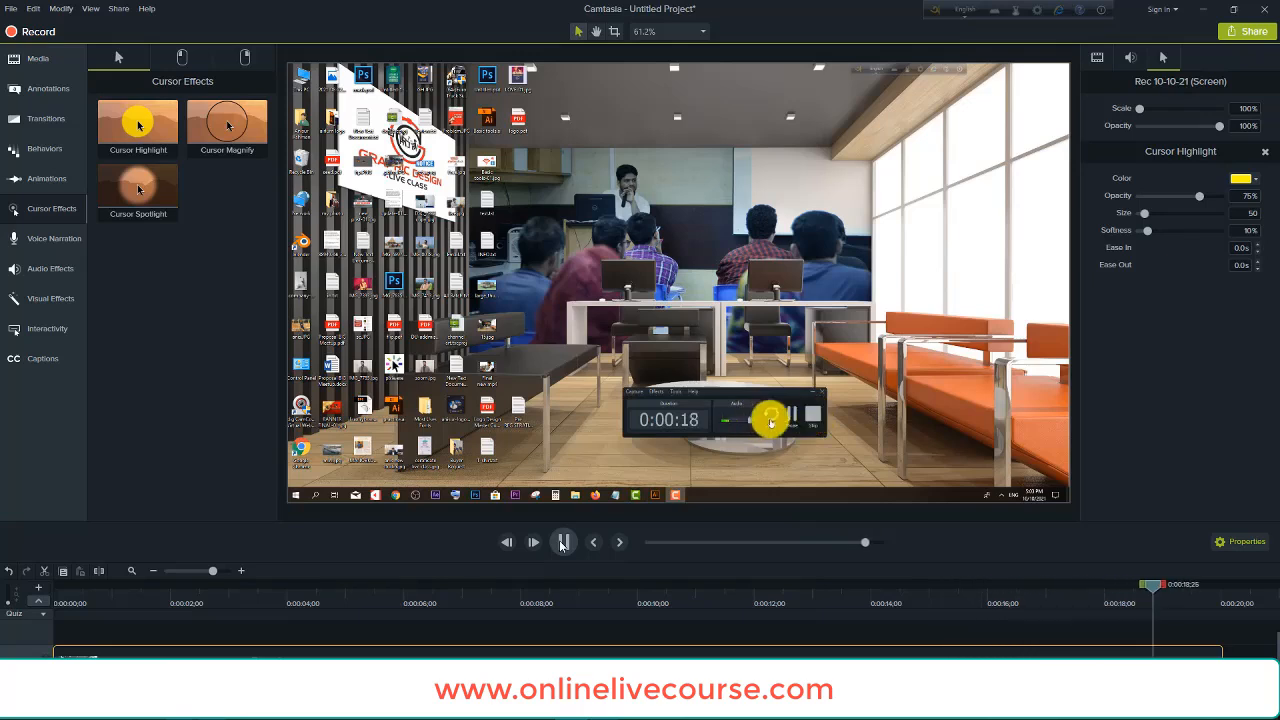
left_click(563, 543)
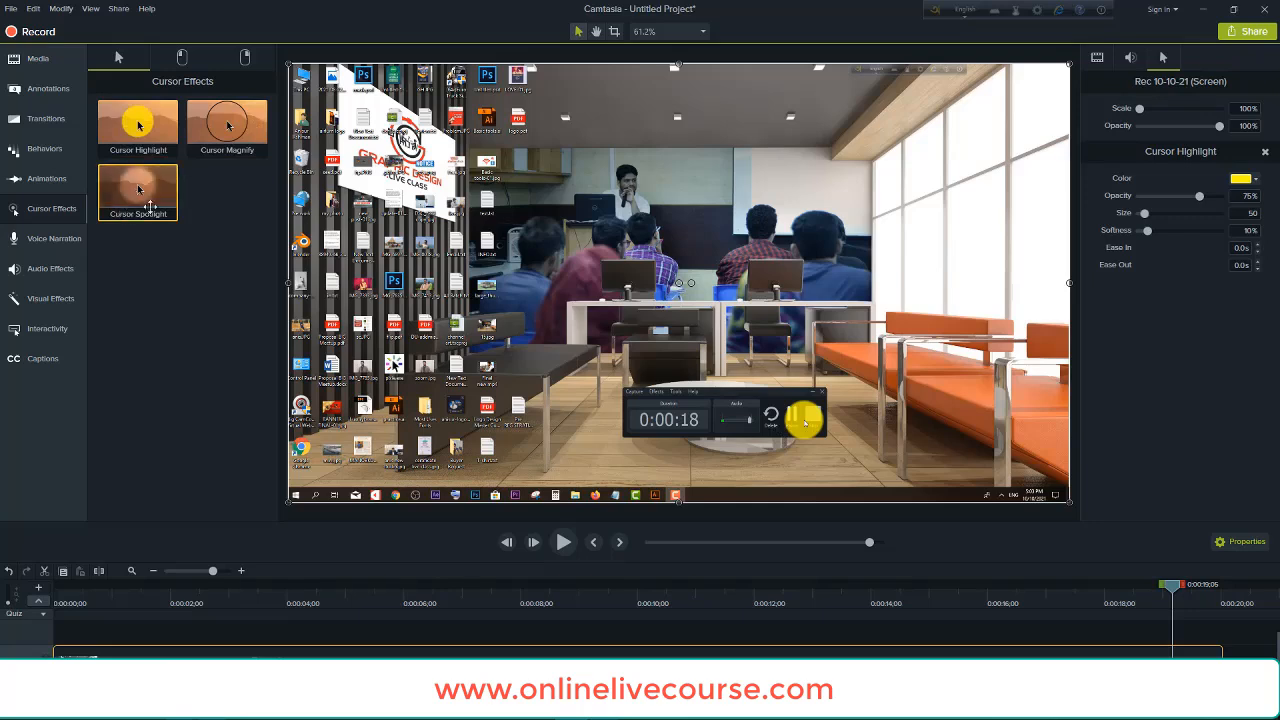
- Make the cursor highlight orange-red, with opacity 33%, size 30 and softness 11%
left_click(1254, 180)
left_click(1210, 205)
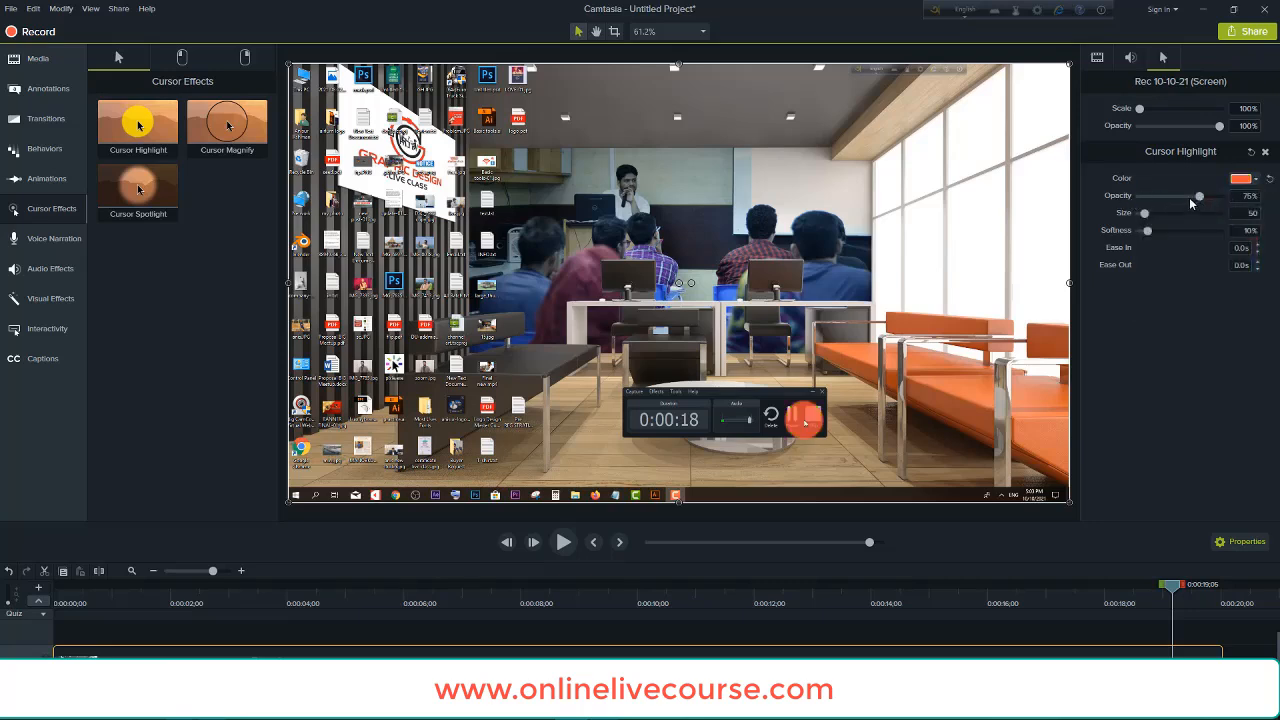
left_click_drag(1201, 197, 1148, 236)
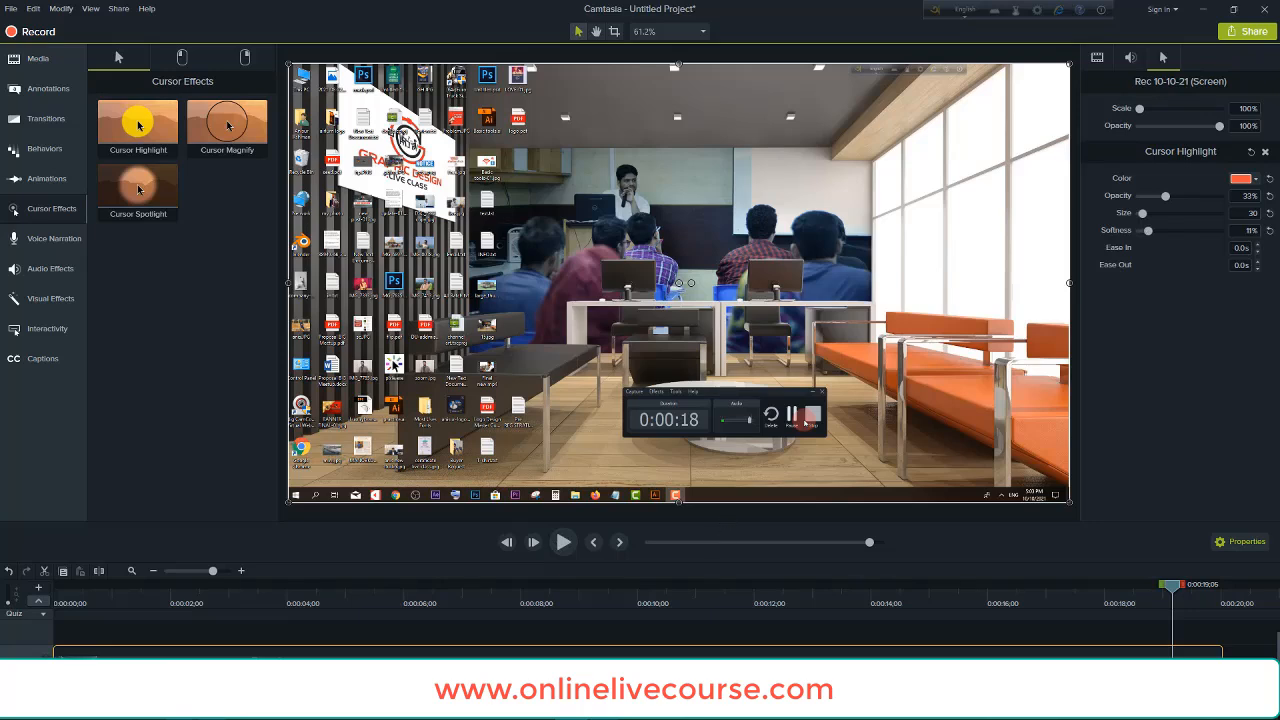
right_click(642, 670)
mouse_move(700, 659)
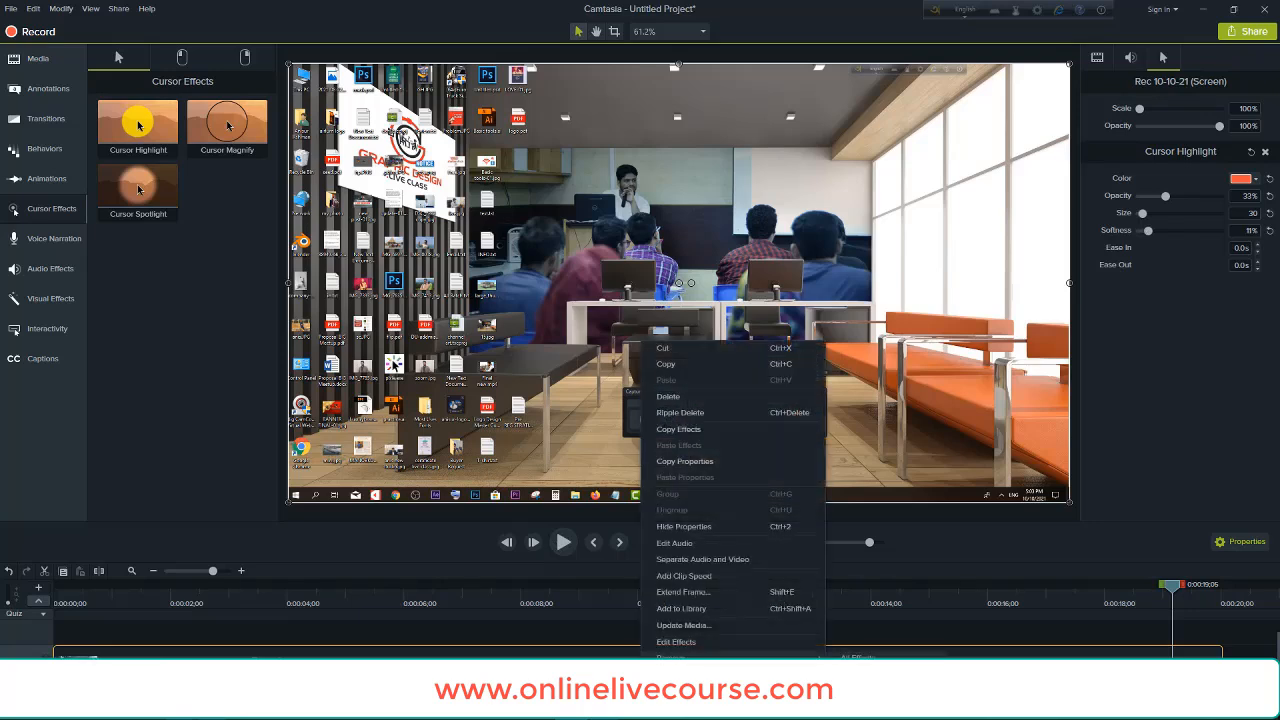
left_click(437, 549)
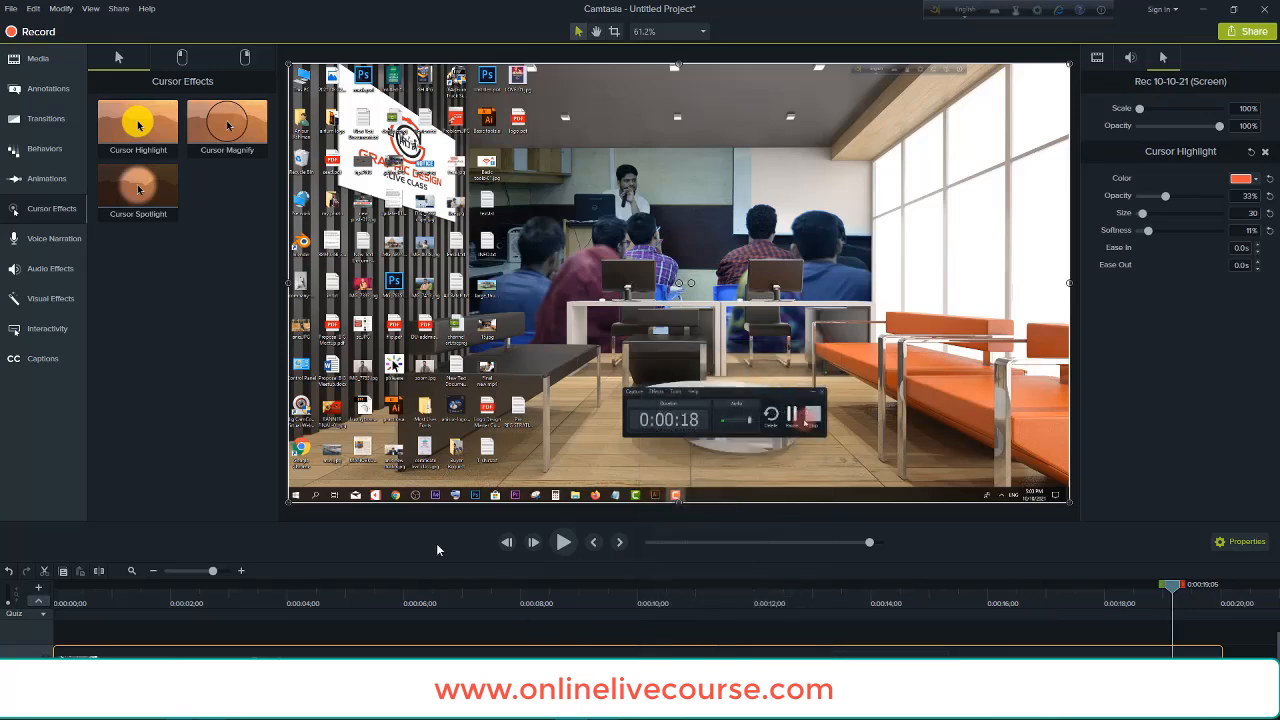
- Try a local-file export with the MP4 only (up to 720p) preset, cancelling the production wizard
left_click(118, 8)
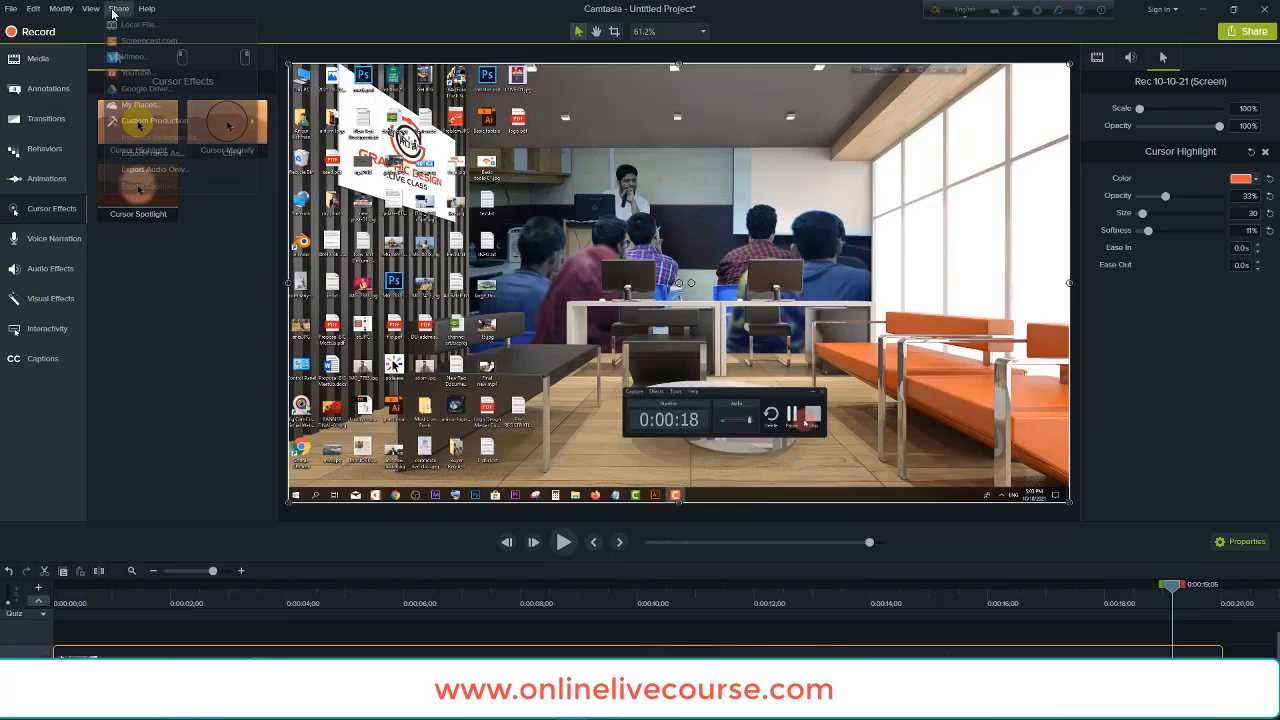
left_click(135, 26)
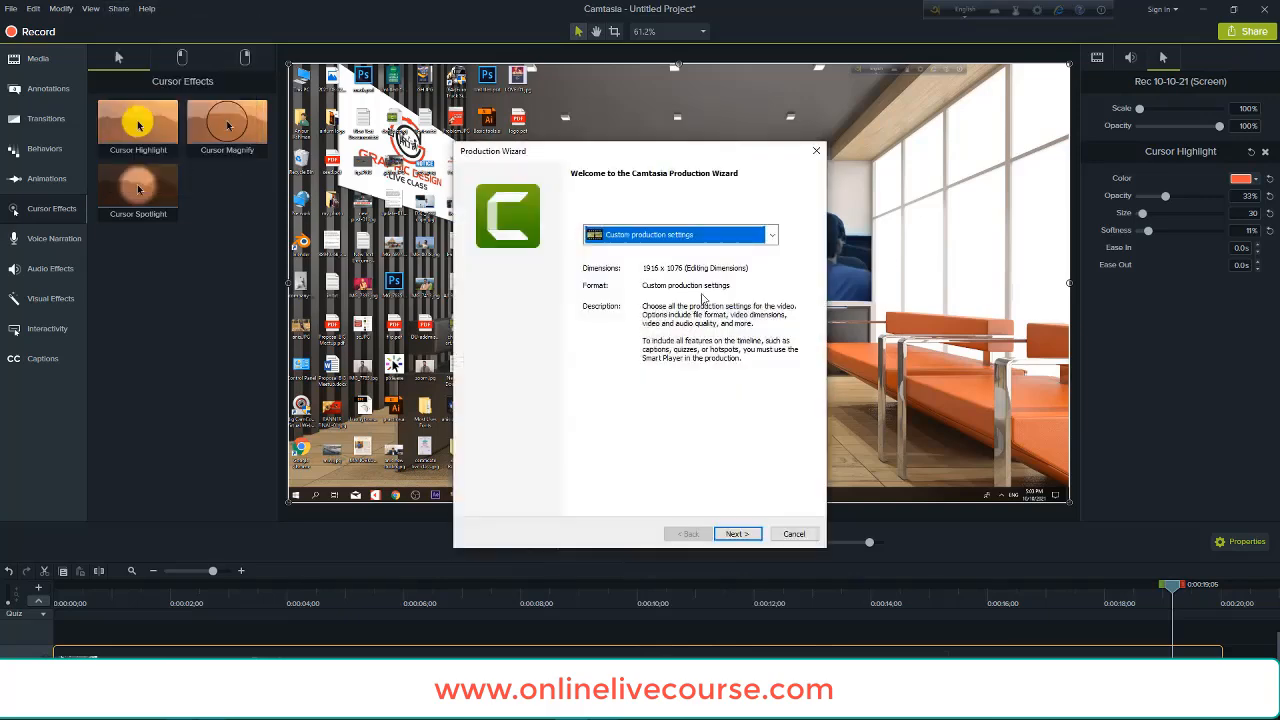
left_click(700, 234)
left_click(660, 415)
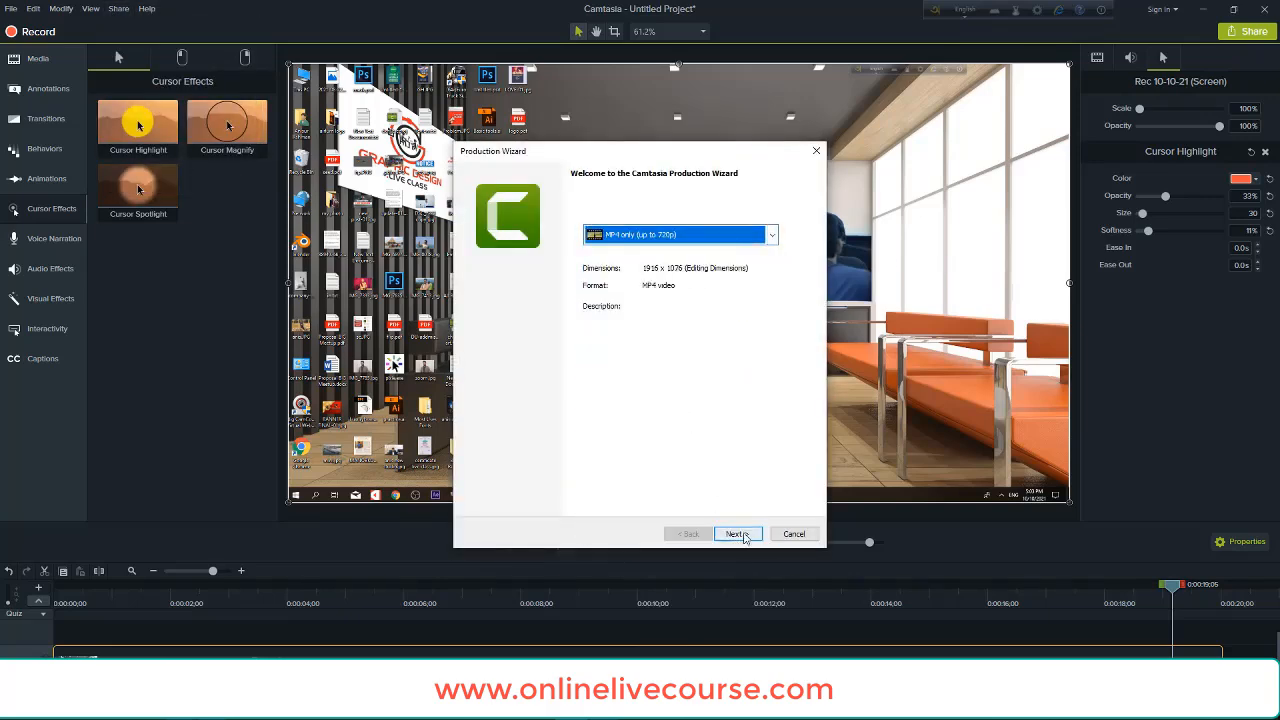
left_click(797, 533)
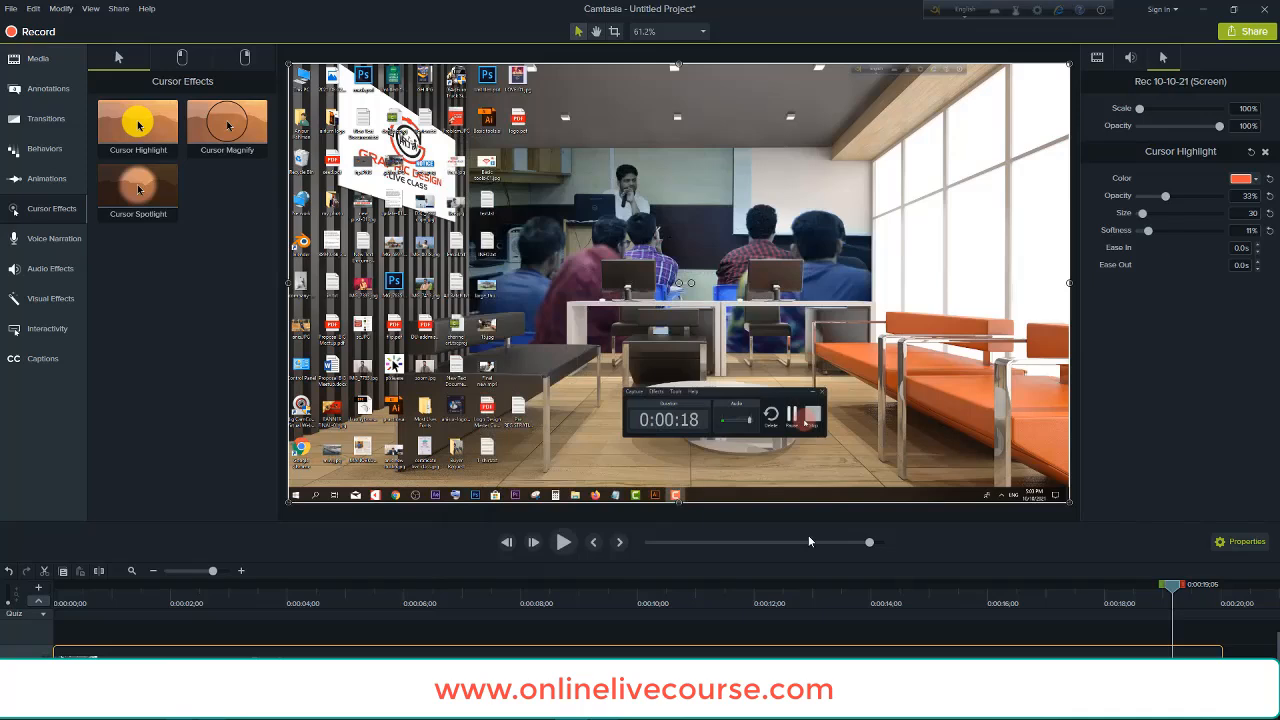
left_click(54, 238)
left_click(50, 268)
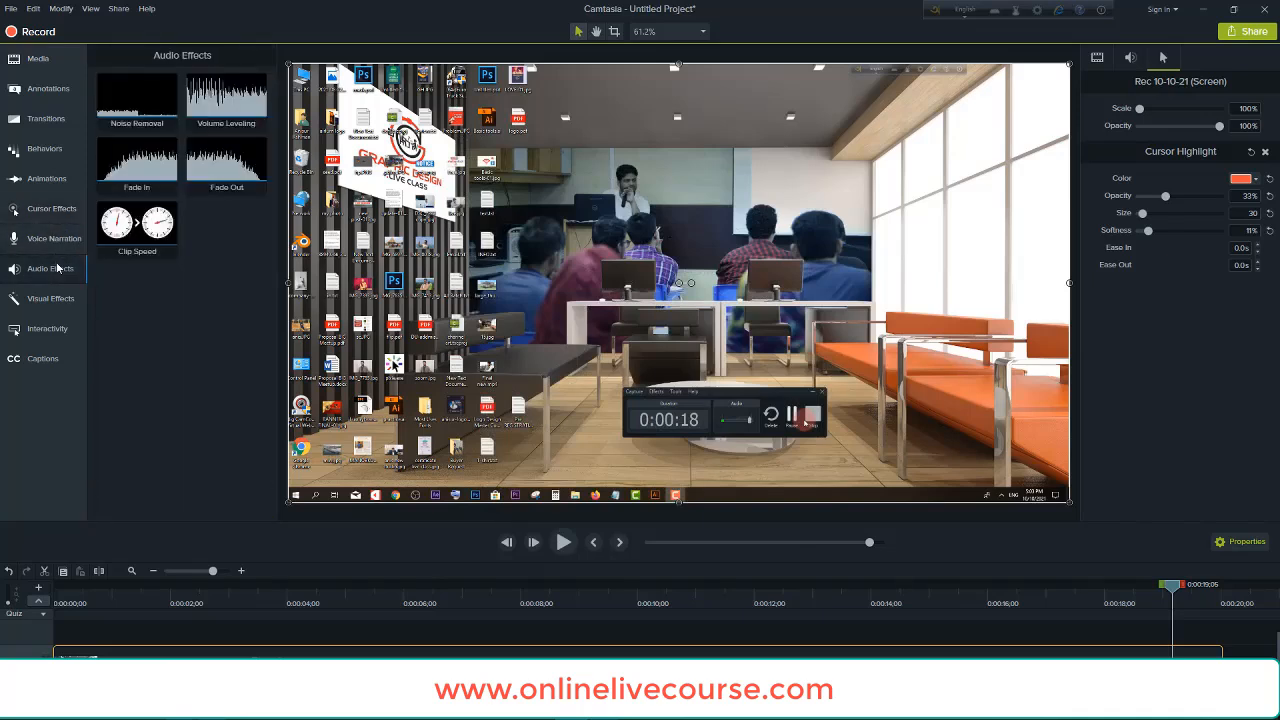
left_click(58, 240)
left_click(60, 296)
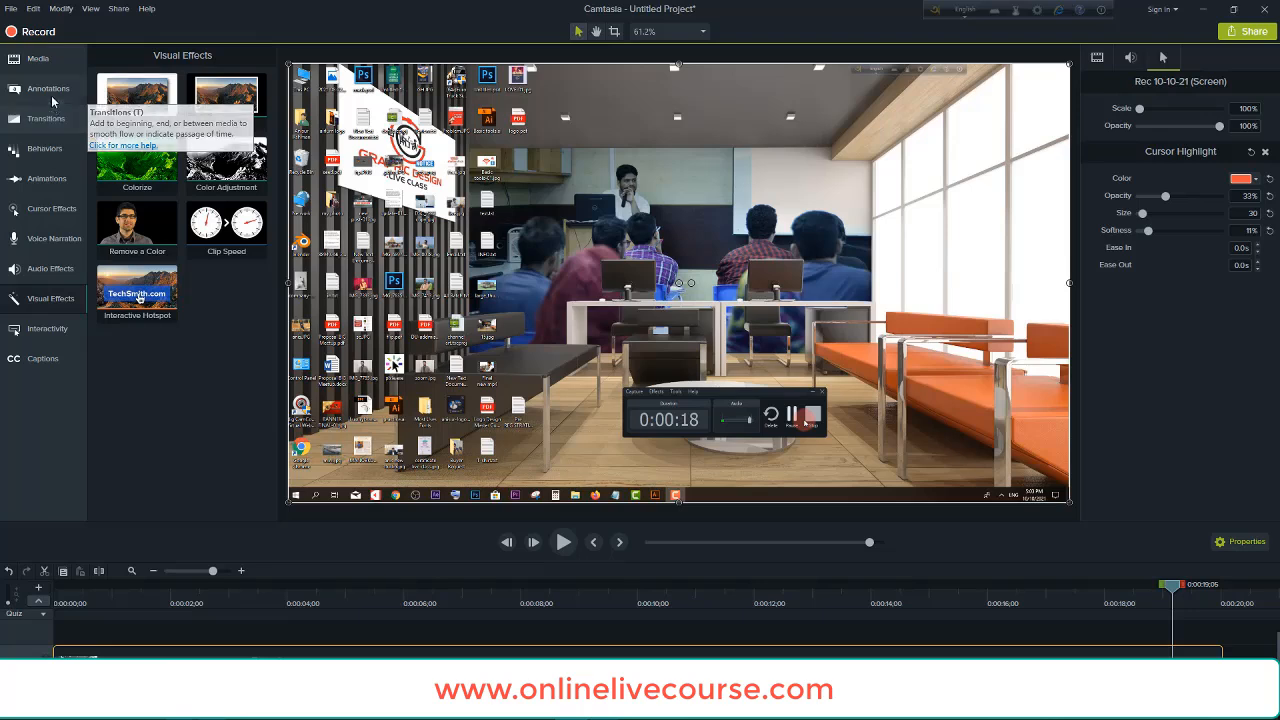
- Add a Sketch Motion Rectangle annotation on Track 2, starting a little after the 8-second mark
left_click(52, 98)
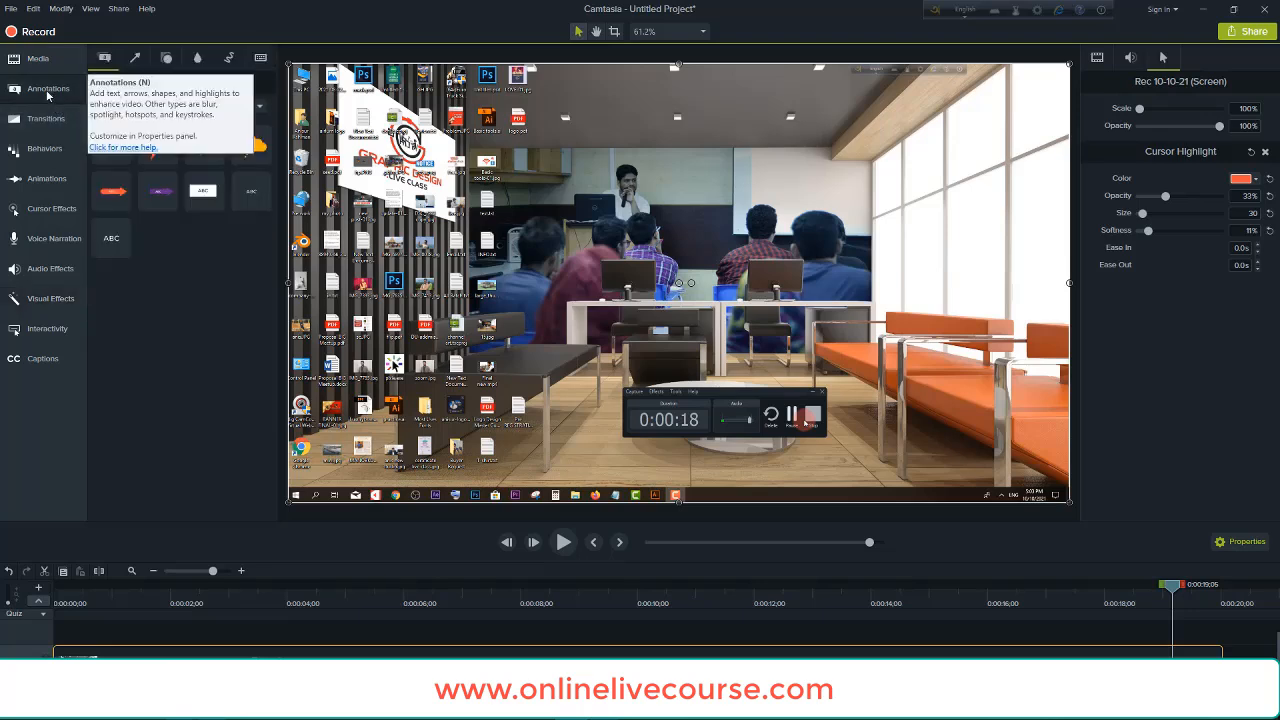
left_click(231, 58)
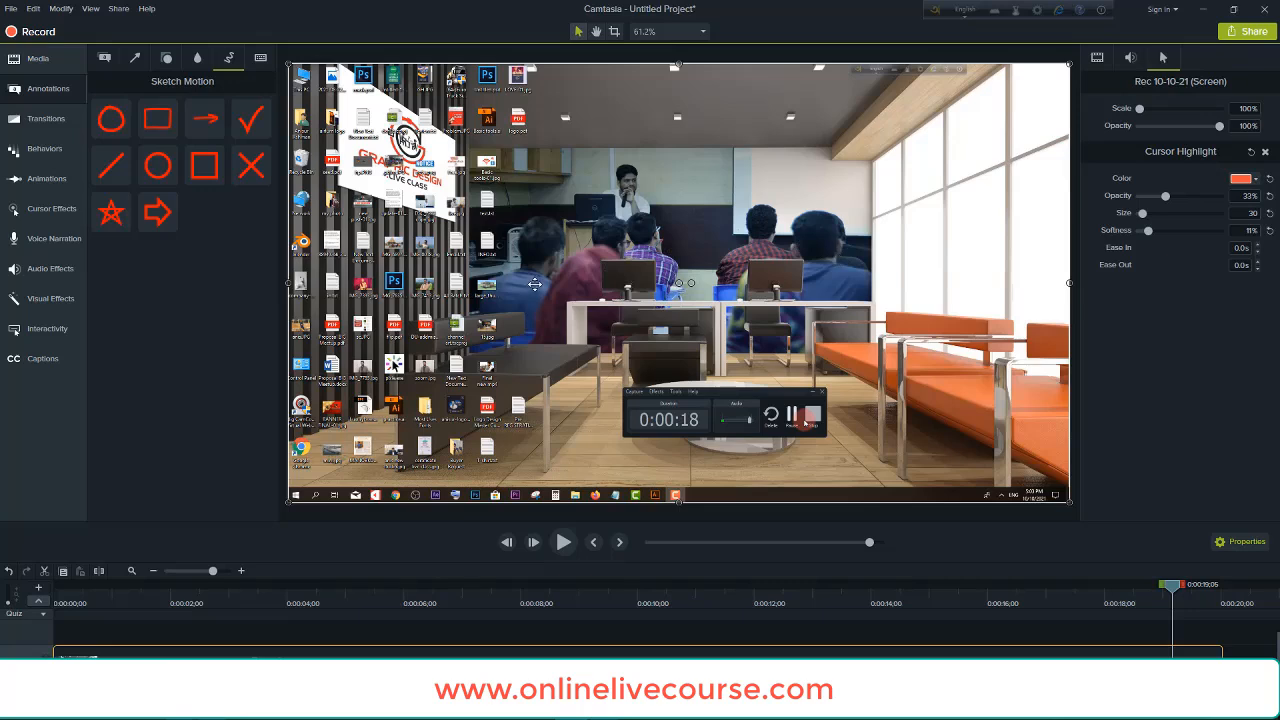
mouse_move(157, 118)
left_mouse_down()
mouse_move(279, 313)
mouse_move(678, 283)
left_mouse_up()
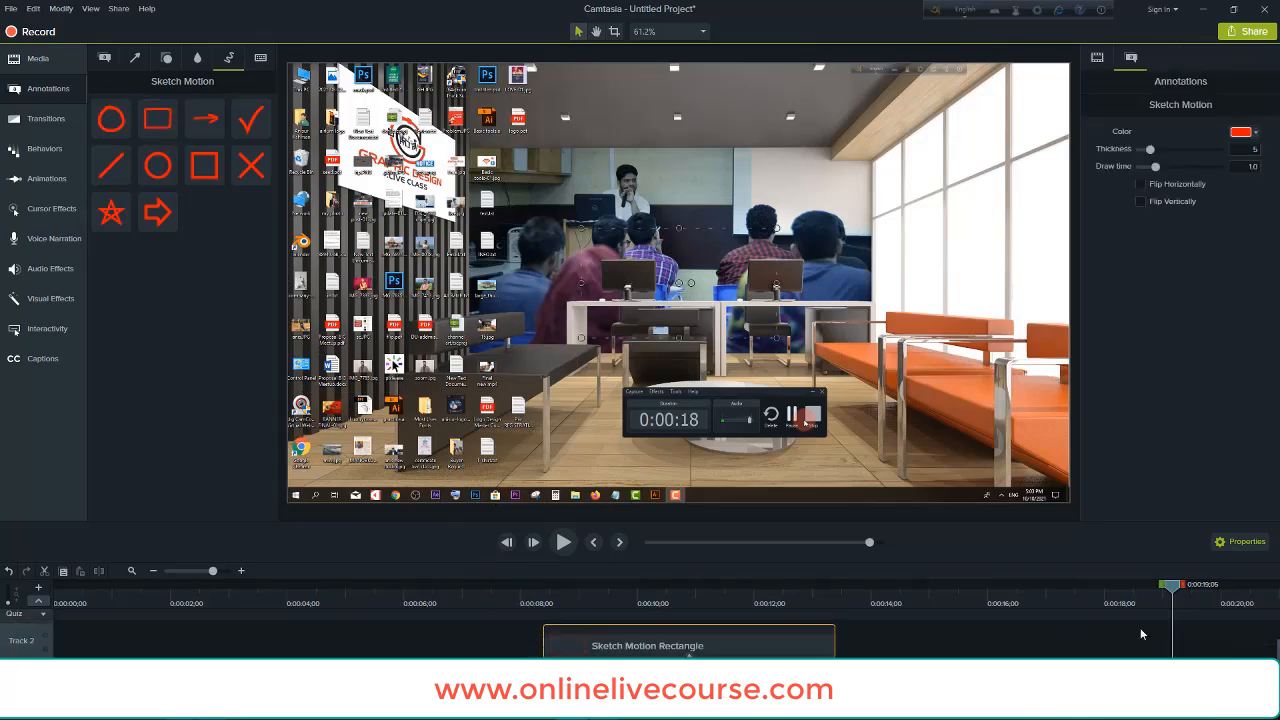
- With the playhead at 0:00:11;07, shrink the sketch rectangle to a small frame below the left monitor on the desk
left_click_drag(1175, 588, 769, 585)
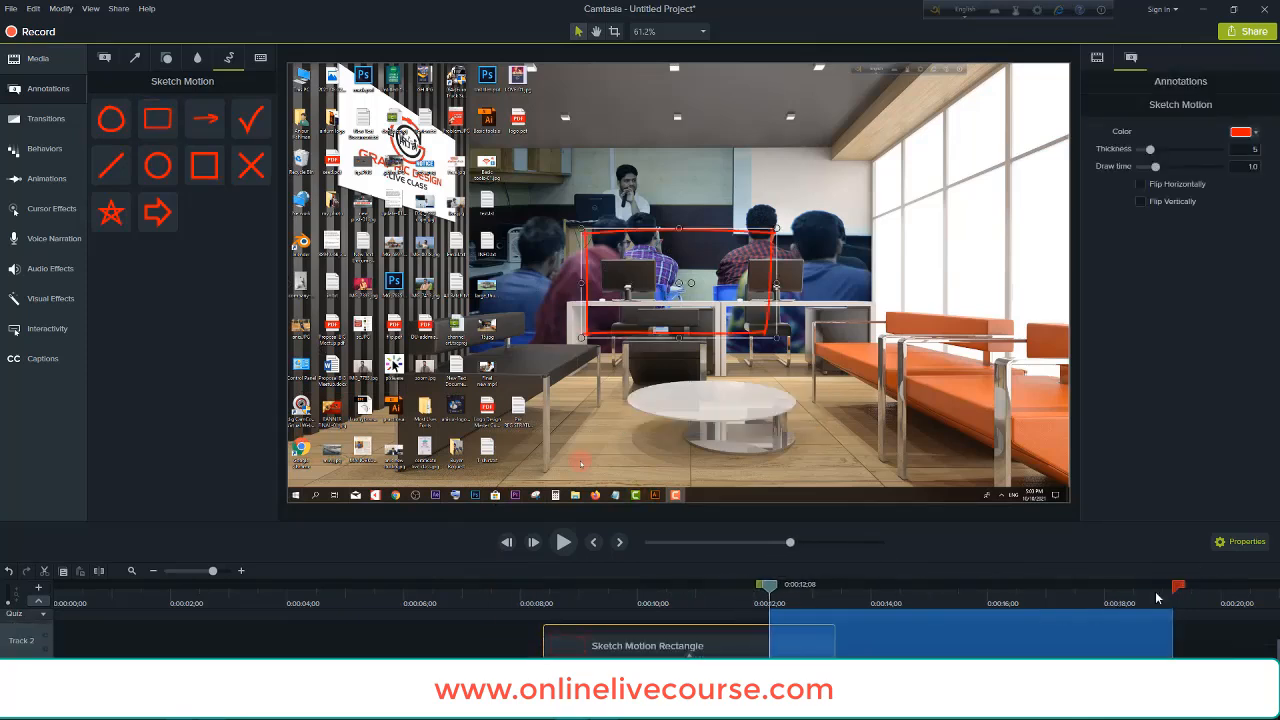
left_click_drag(1176, 588, 769, 586)
left_click(709, 587)
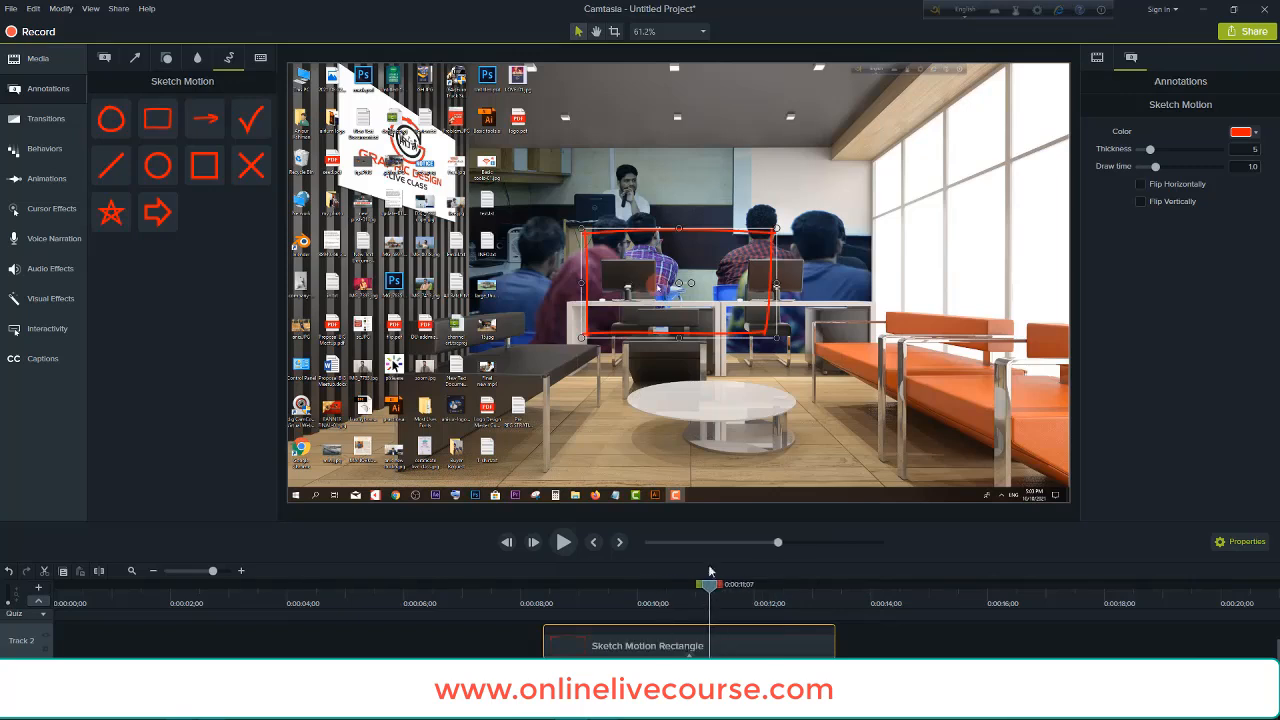
left_click_drag(777, 229, 657, 289)
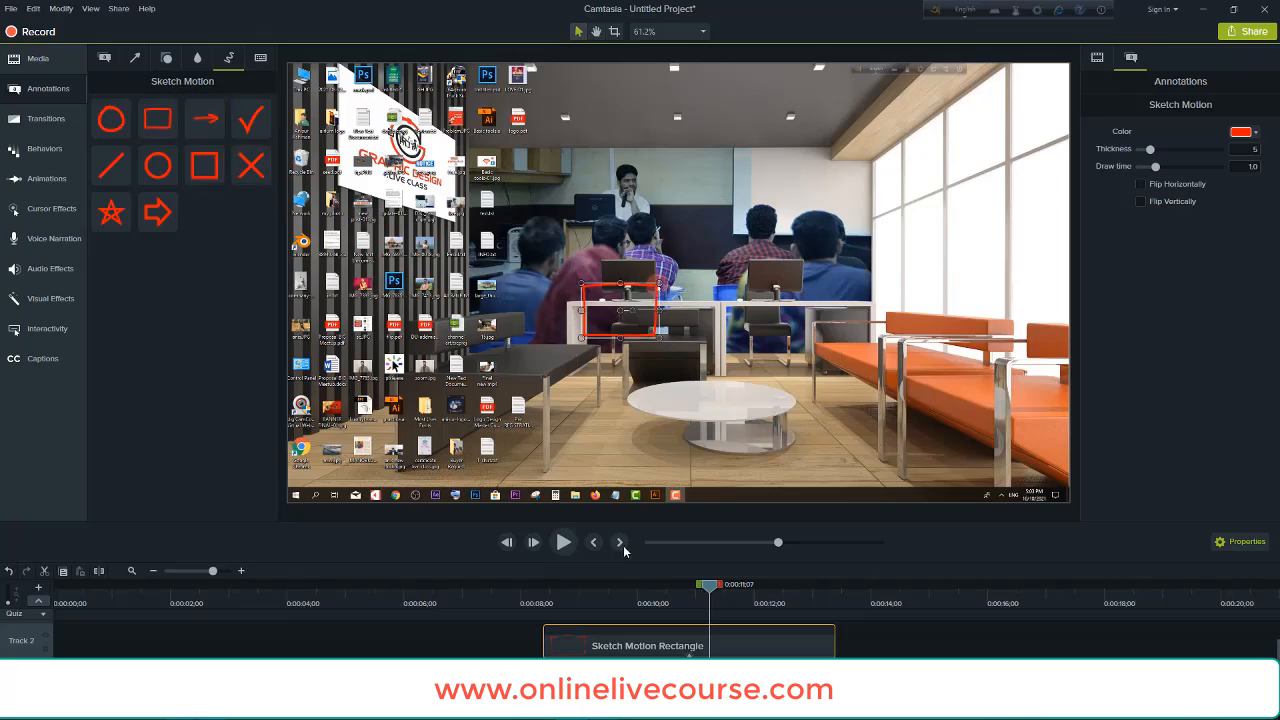
- Play back the sketch rectangle's drawing animation from just before its clip, and select the rectangle on the canvas
left_click_drag(705, 589, 532, 589)
left_click(563, 542)
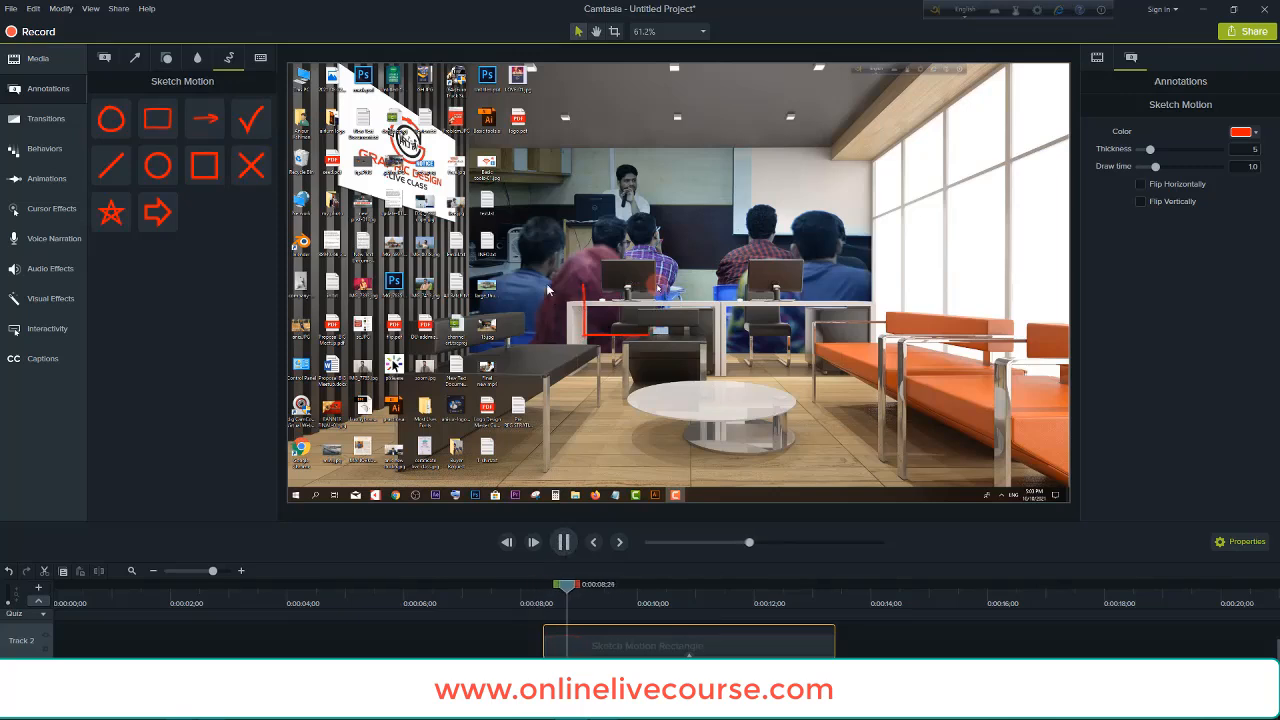
left_click(564, 542)
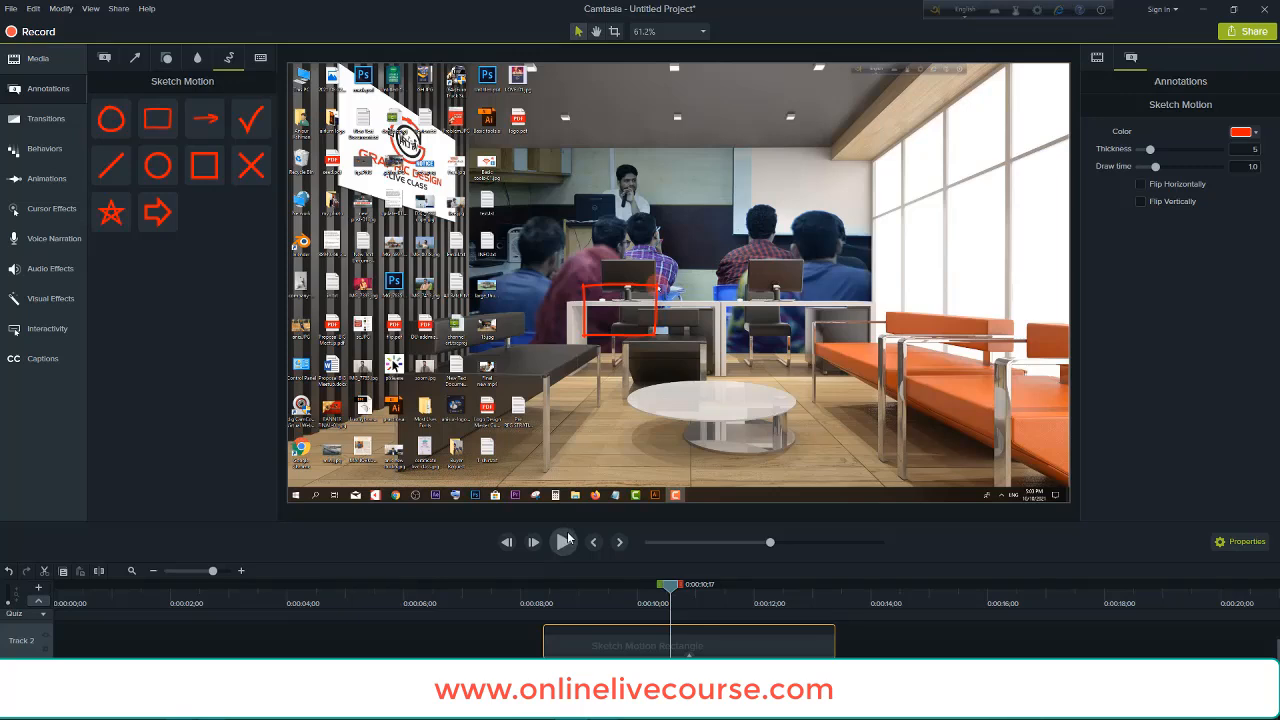
left_click(606, 312)
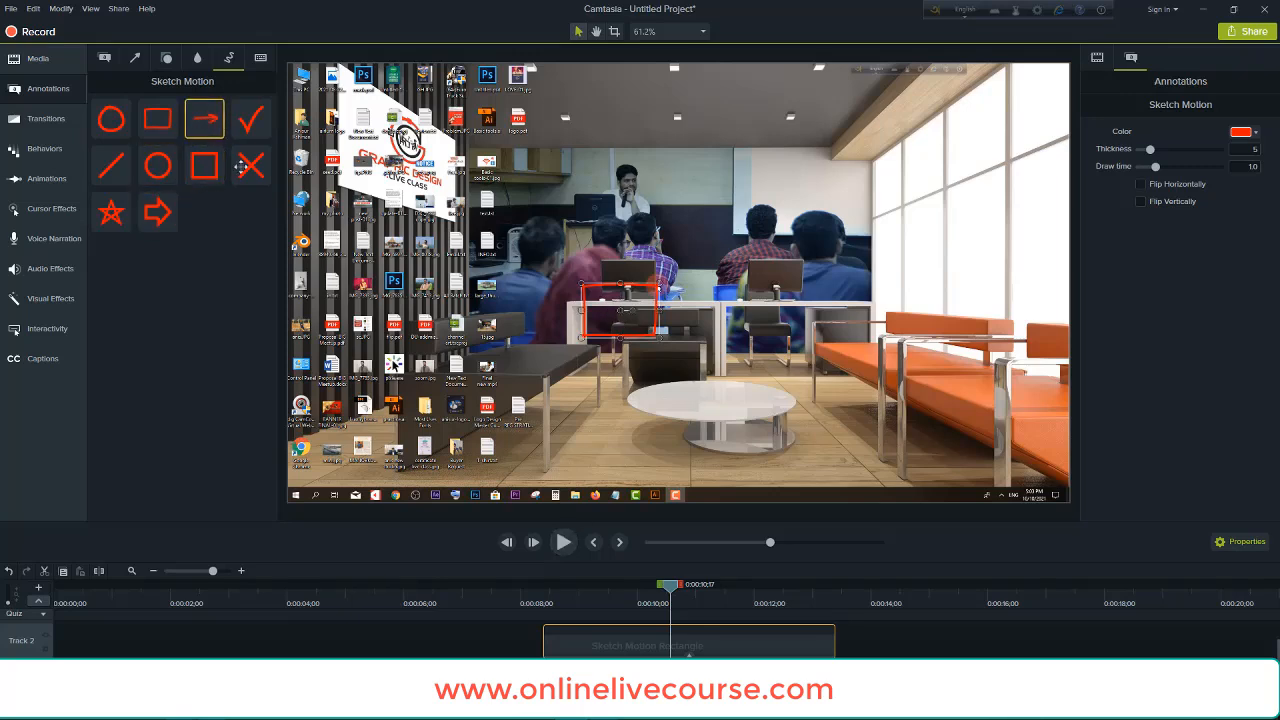
- Add two Sketch Motion Arrows on Track 3, one over the orange benches at 0:00:10;17 and one starting just before the 4-second mark
mouse_move(204, 120)
left_mouse_down()
mouse_move(640, 320)
mouse_move(898, 338)
left_mouse_up()
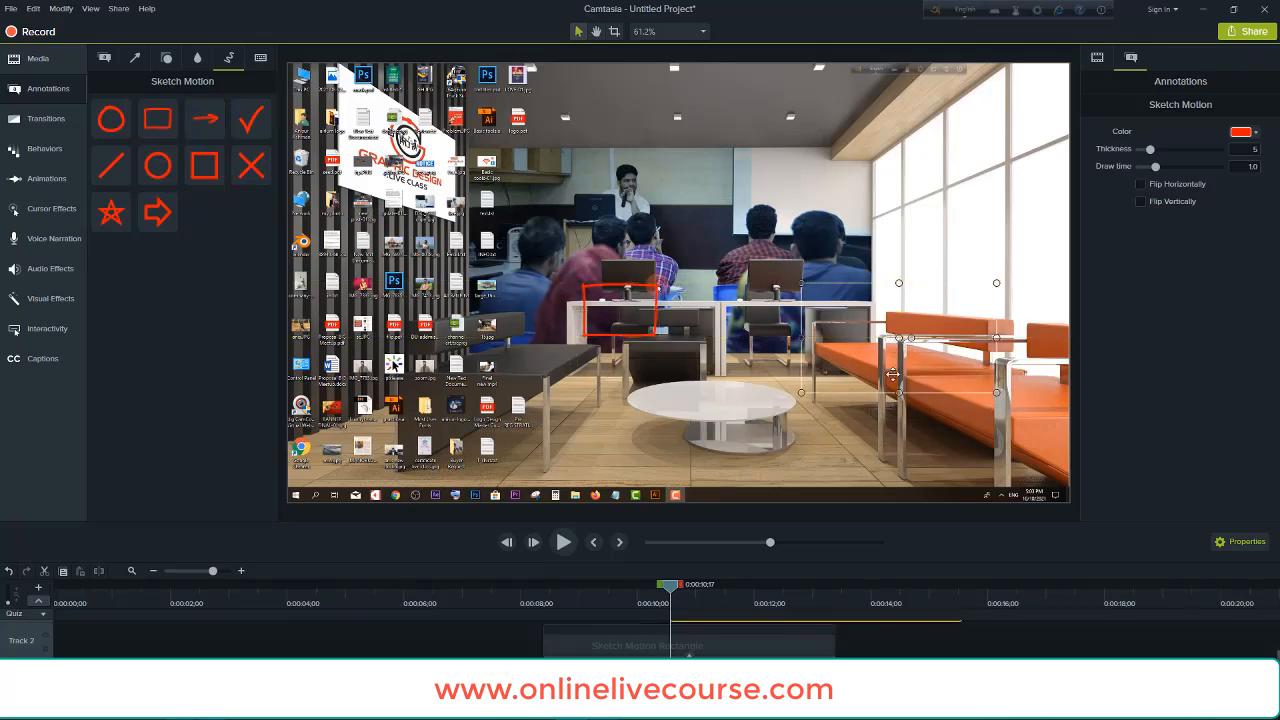
mouse_move(220, 129)
left_mouse_down()
mouse_move(246, 382)
mouse_move(315, 652)
left_mouse_up()
left_click_drag(421, 651, 364, 651)
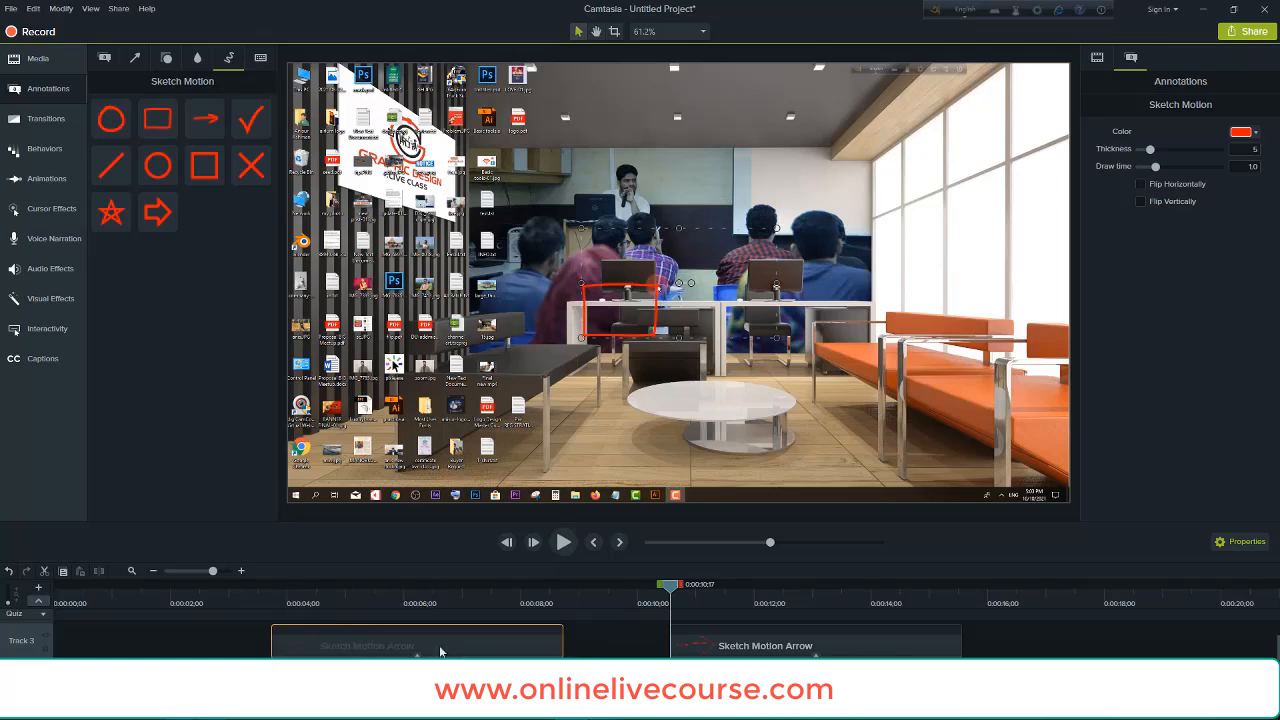
- Trim the earlier sketch arrow clip to end around 0:00:04;11 and preview its drawing animation
left_click_drag(677, 585, 309, 615)
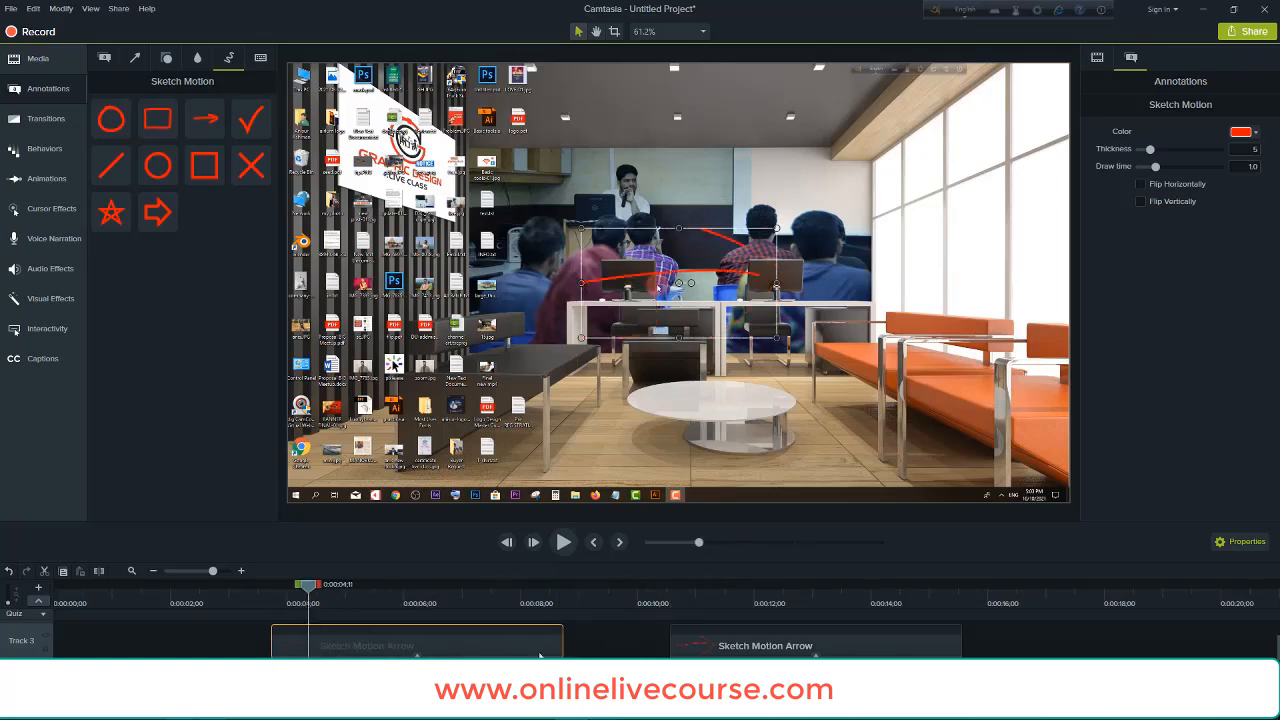
left_click_drag(563, 644, 308, 644)
left_click_drag(314, 587, 268, 588)
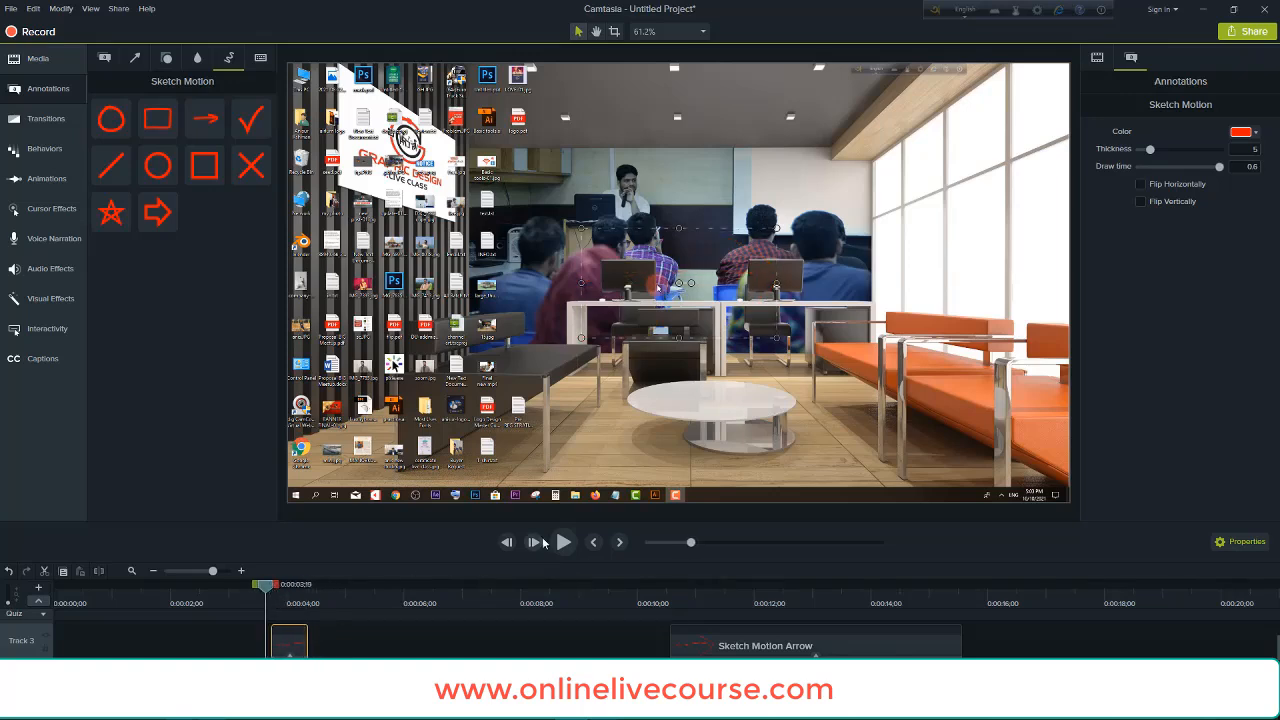
left_click(563, 542)
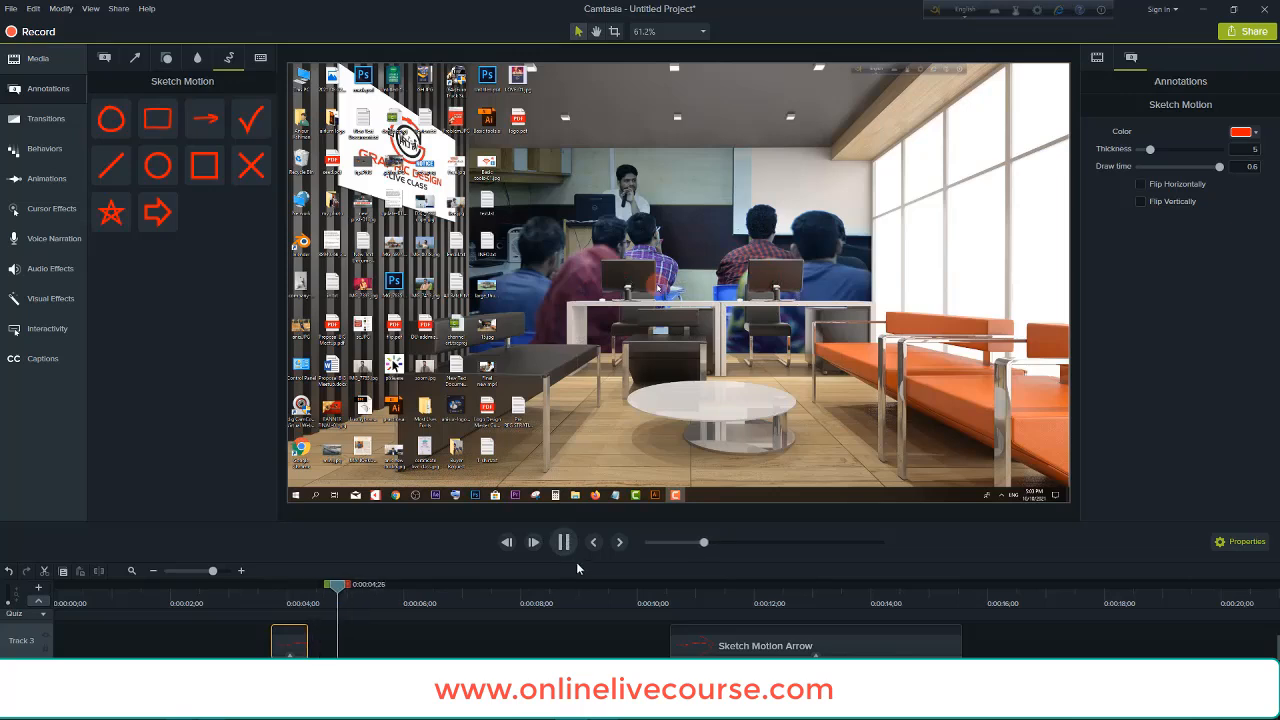
left_click(563, 542)
- With the playhead at 0:00:03;28, move the earlier sketch arrow down over the white round table
left_click_drag(356, 585, 285, 586)
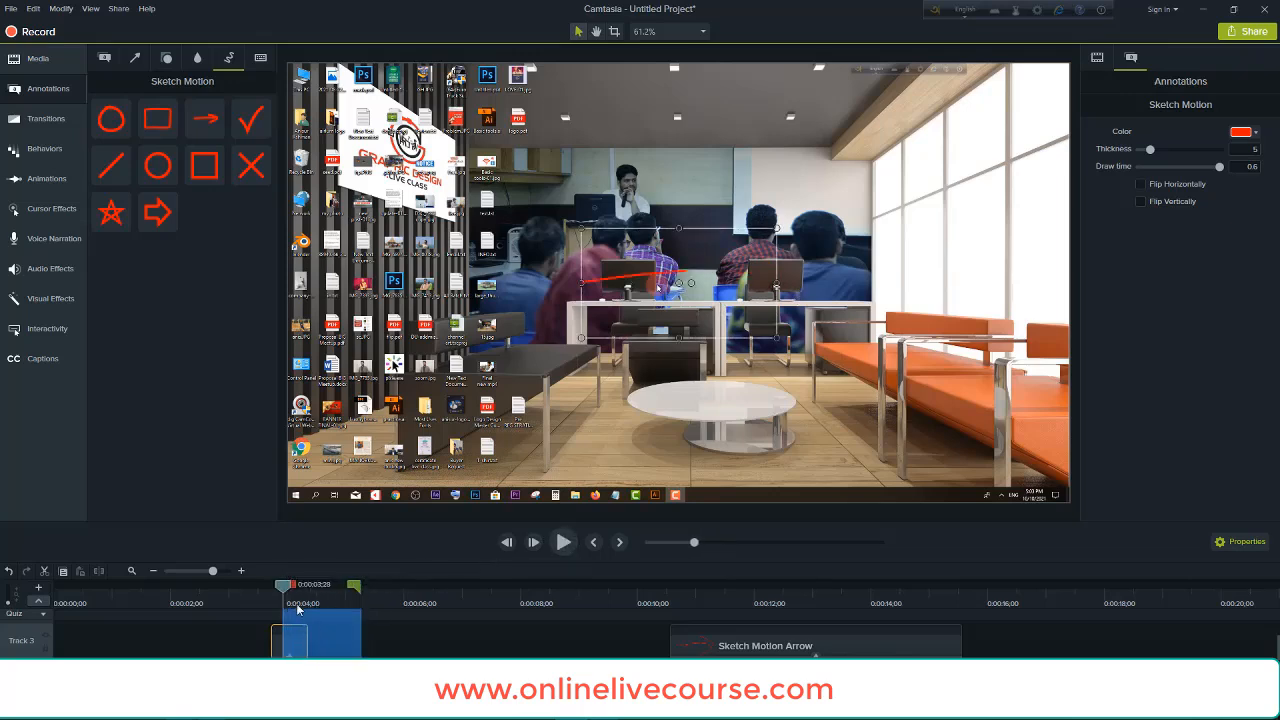
left_click_drag(367, 587, 284, 586)
mouse_move(668, 283)
left_mouse_down()
mouse_move(660, 408)
mouse_move(677, 413)
left_mouse_up()
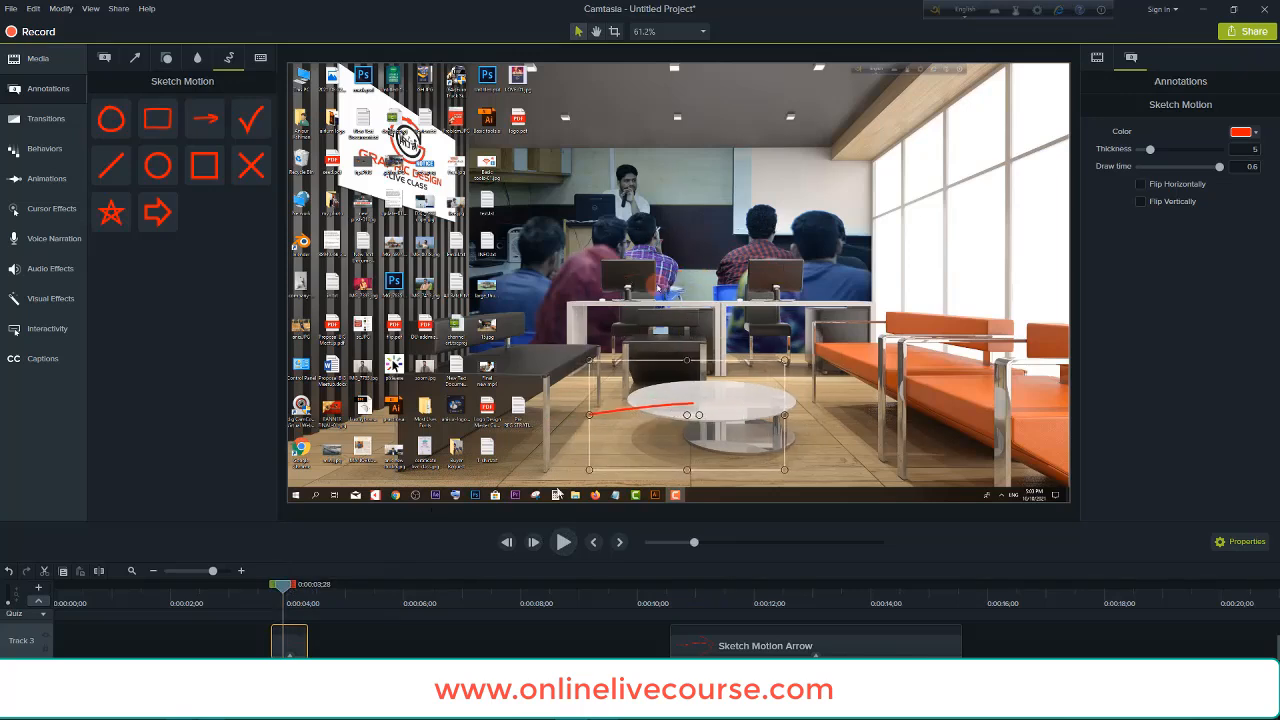
- Preview the moved sketch arrow's drawing animation from 0:00:03;19 and extend its clip to end just past the playhead at 0:00:04;24
left_click(268, 587)
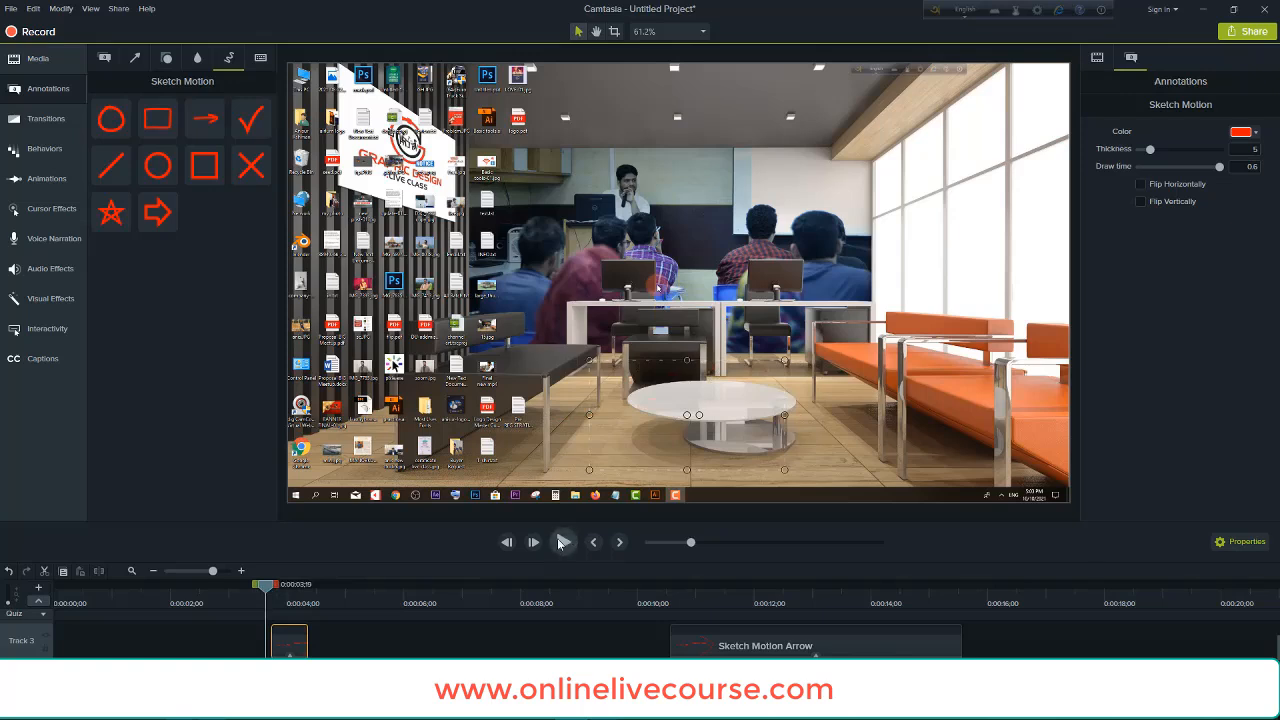
left_click(562, 542)
left_click(560, 543)
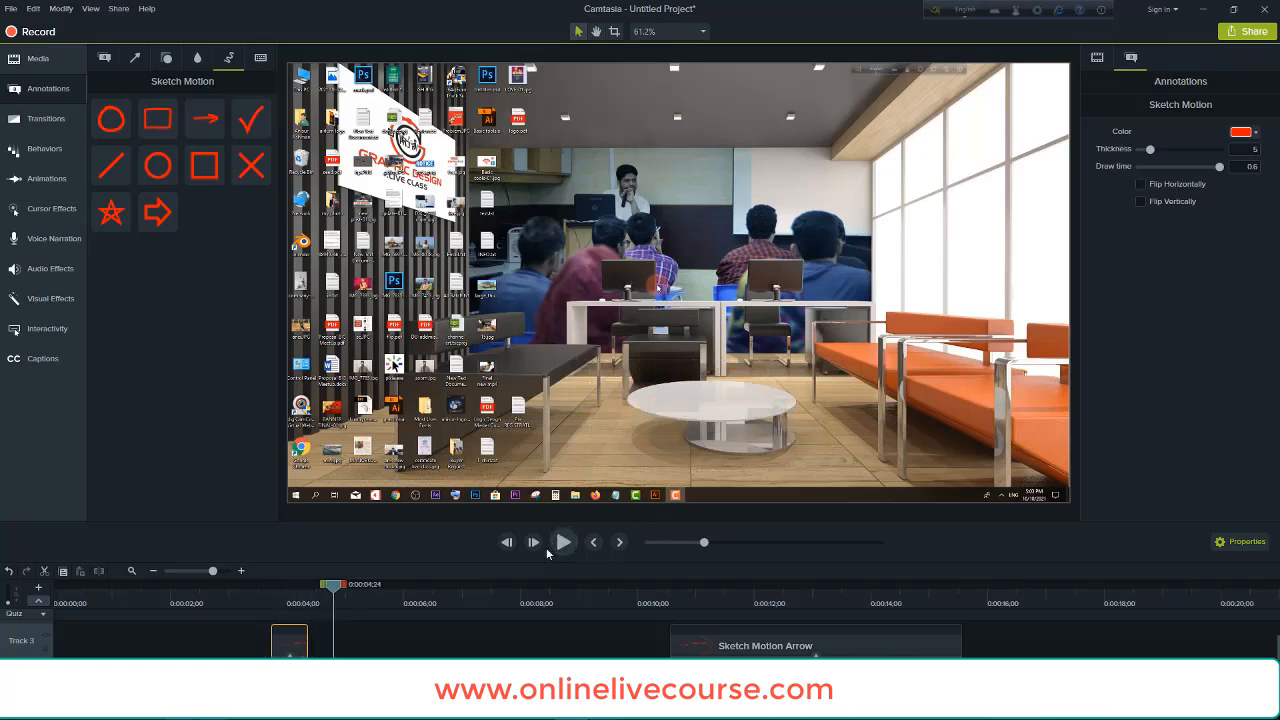
mouse_move(310, 647)
left_mouse_down()
mouse_move(400, 640)
mouse_move(341, 637)
left_mouse_up()
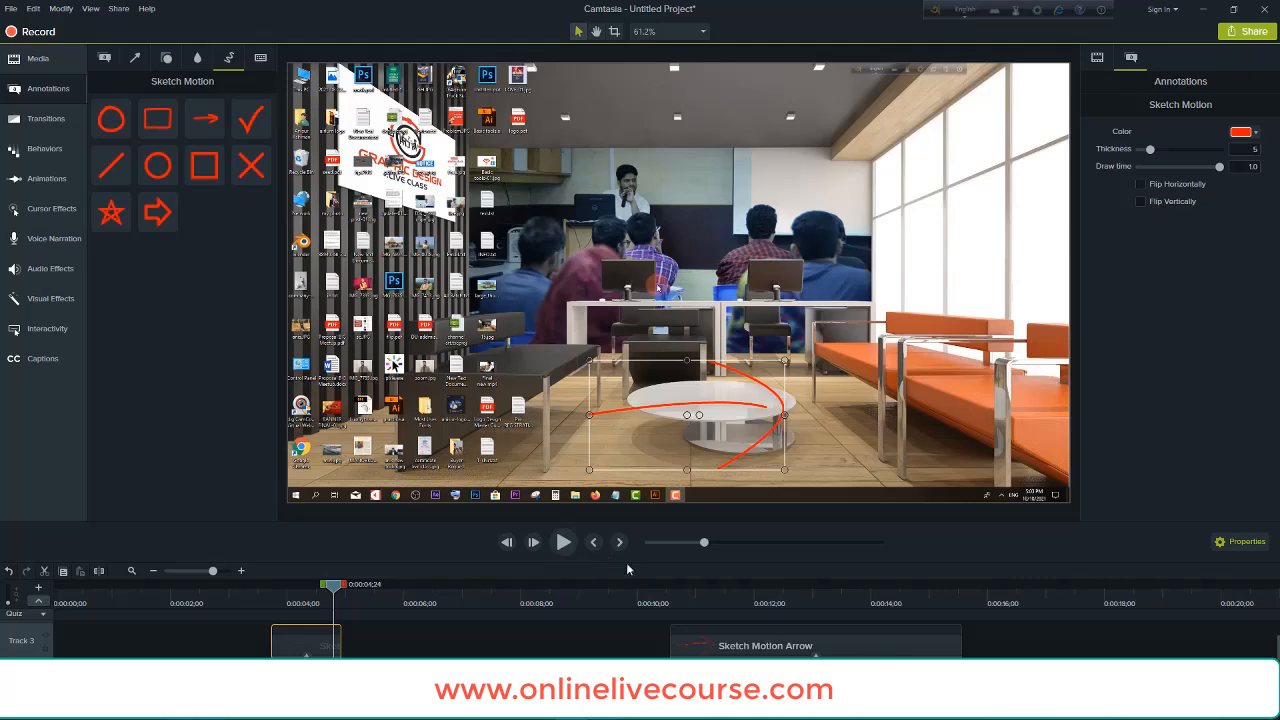
- Switch to Chrome, open onlinelivecourse.com and look through the intro section and course cards on its home page
left_click(176, 708)
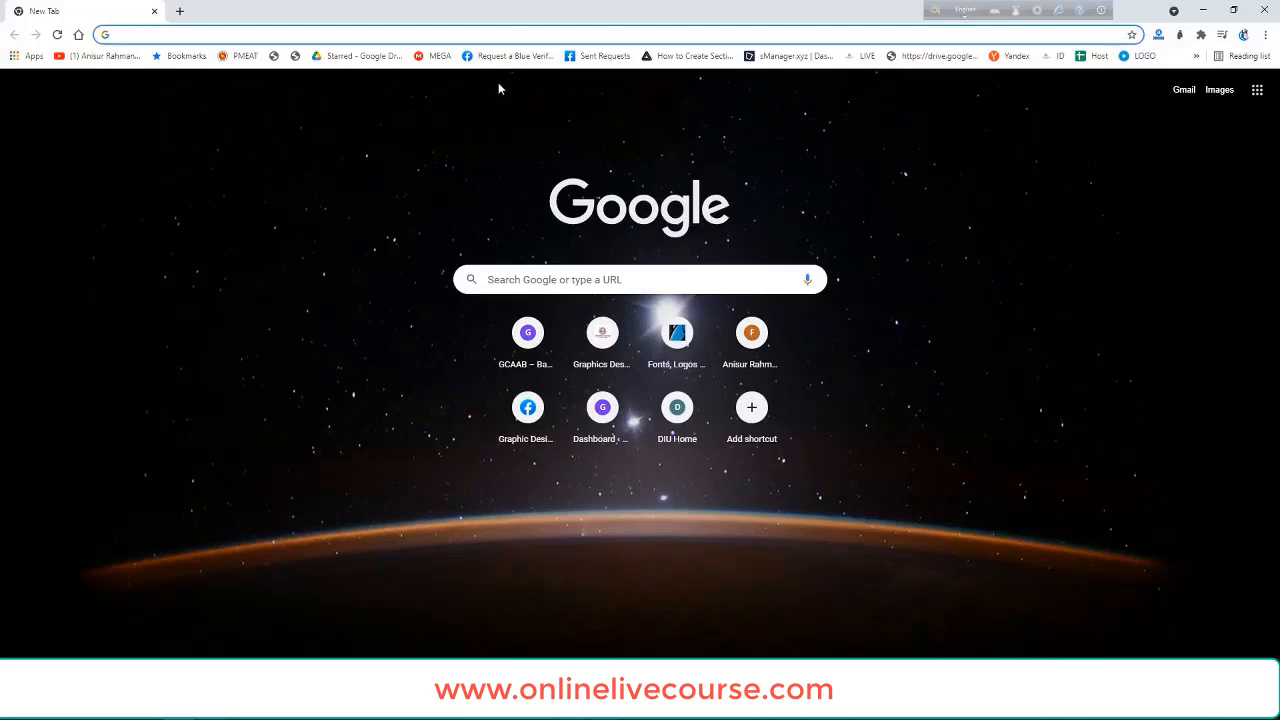
type("o")
left_click(443, 59)
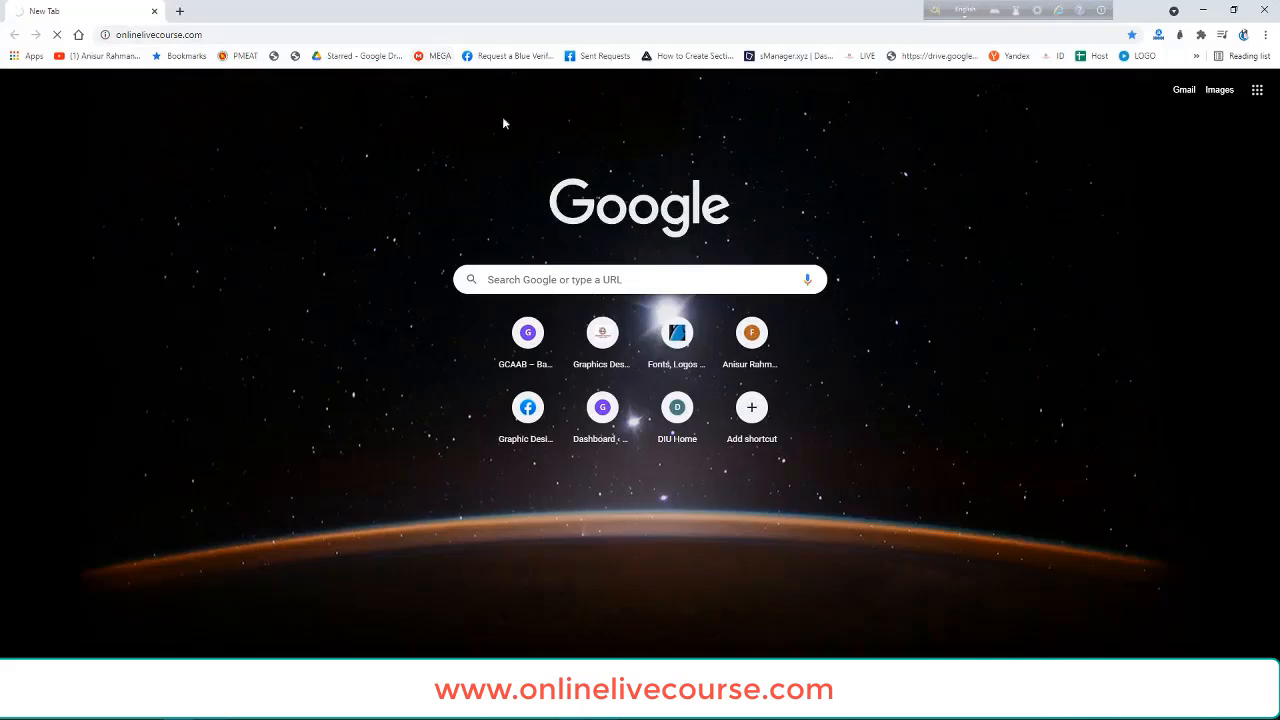
scroll(717, 366, "down", 3)
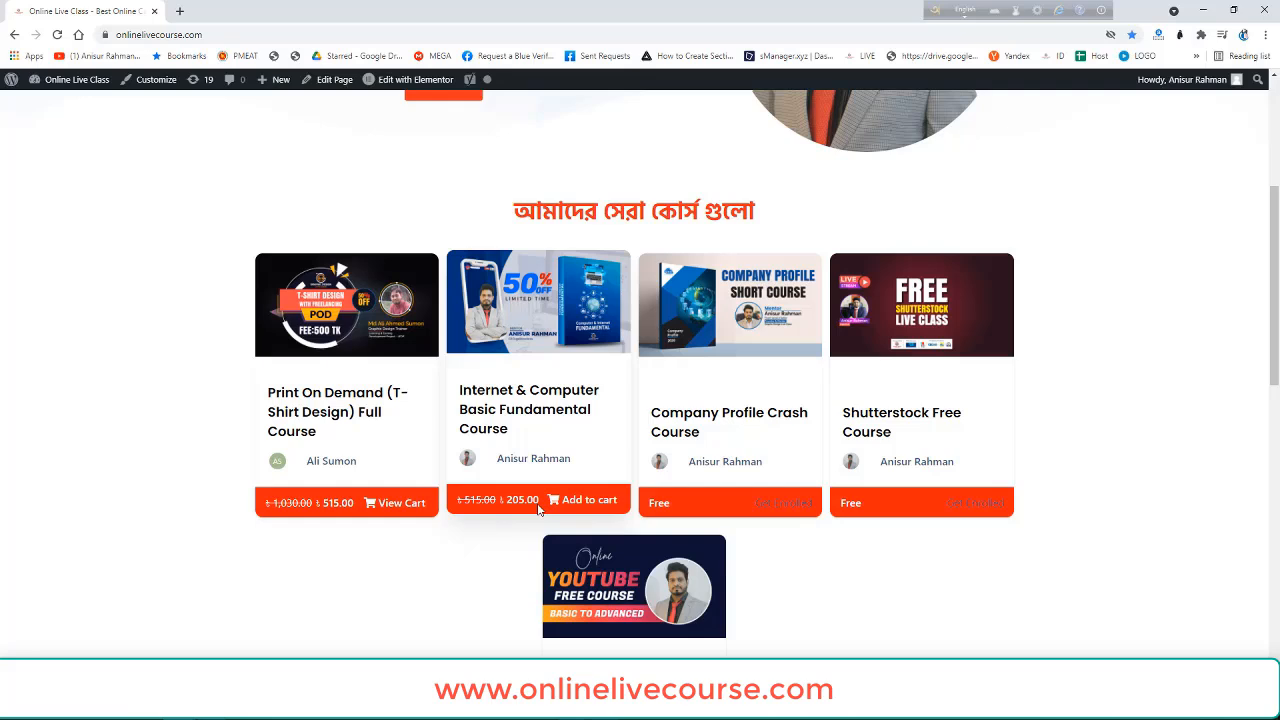
scroll(385, 420, "up", 3)
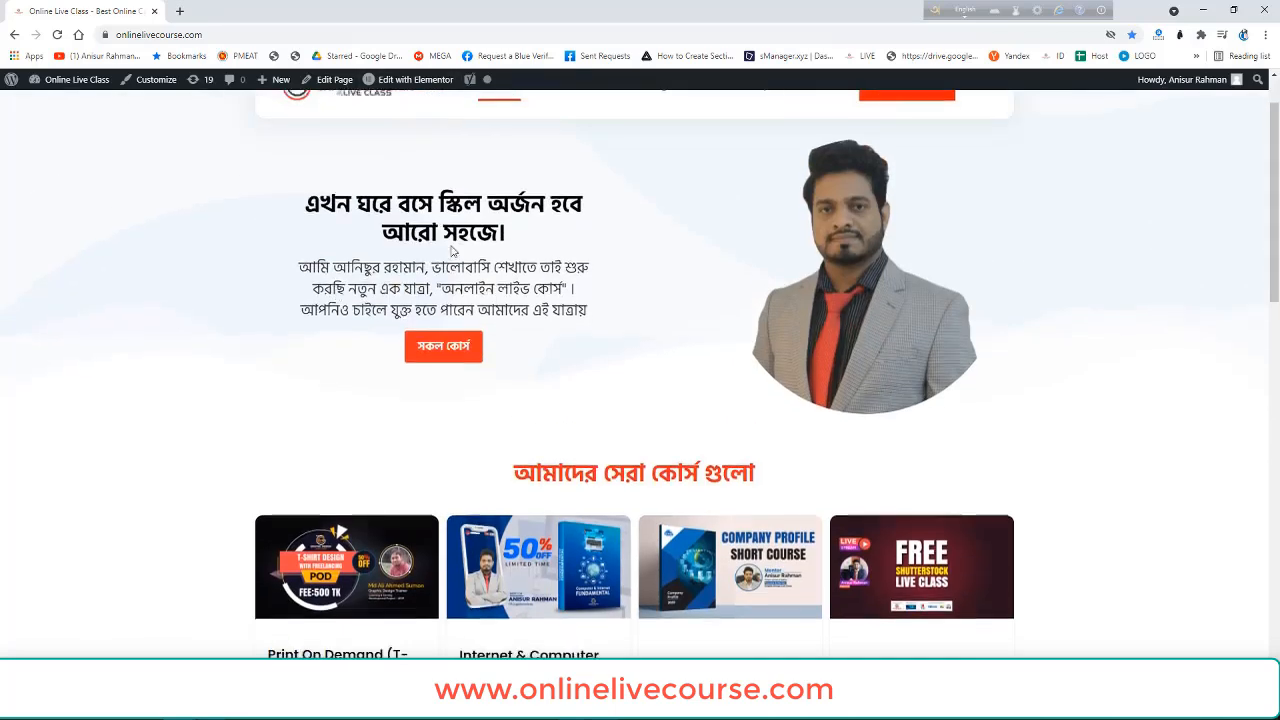
scroll(312, 205, "down", 3)
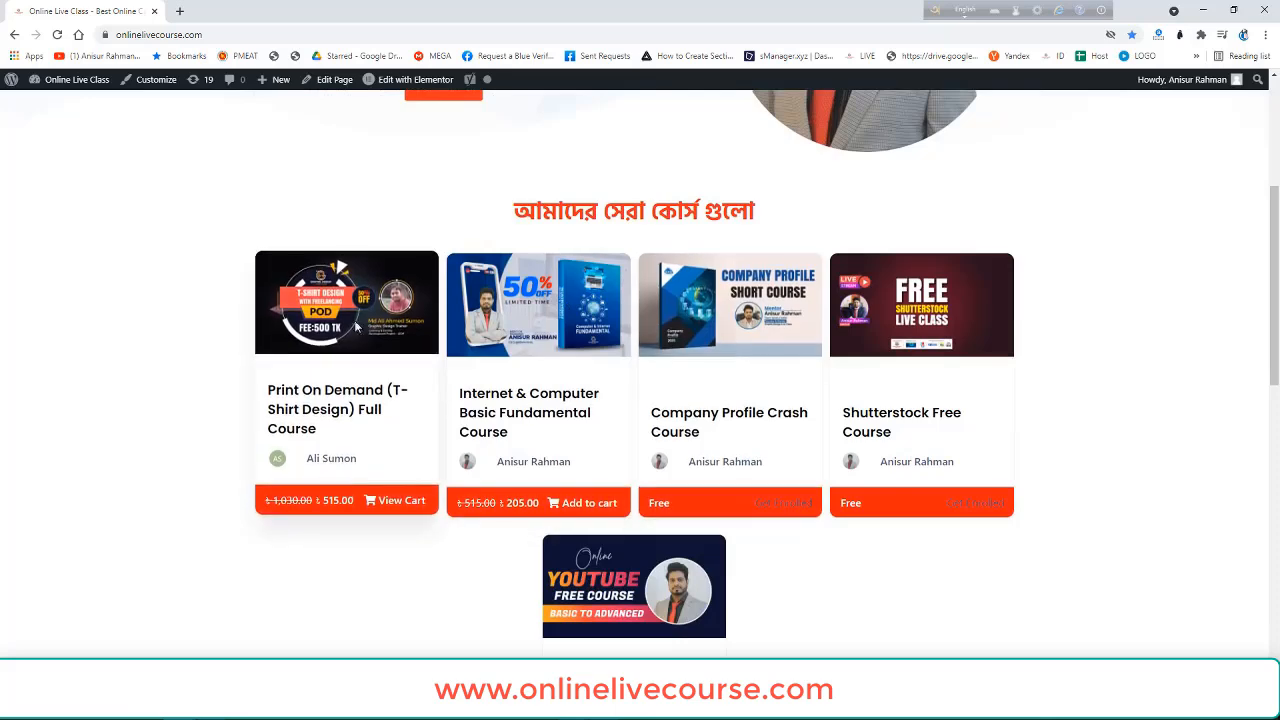
scroll(957, 377, "down", 2)
scroll(957, 381, "up", 2)
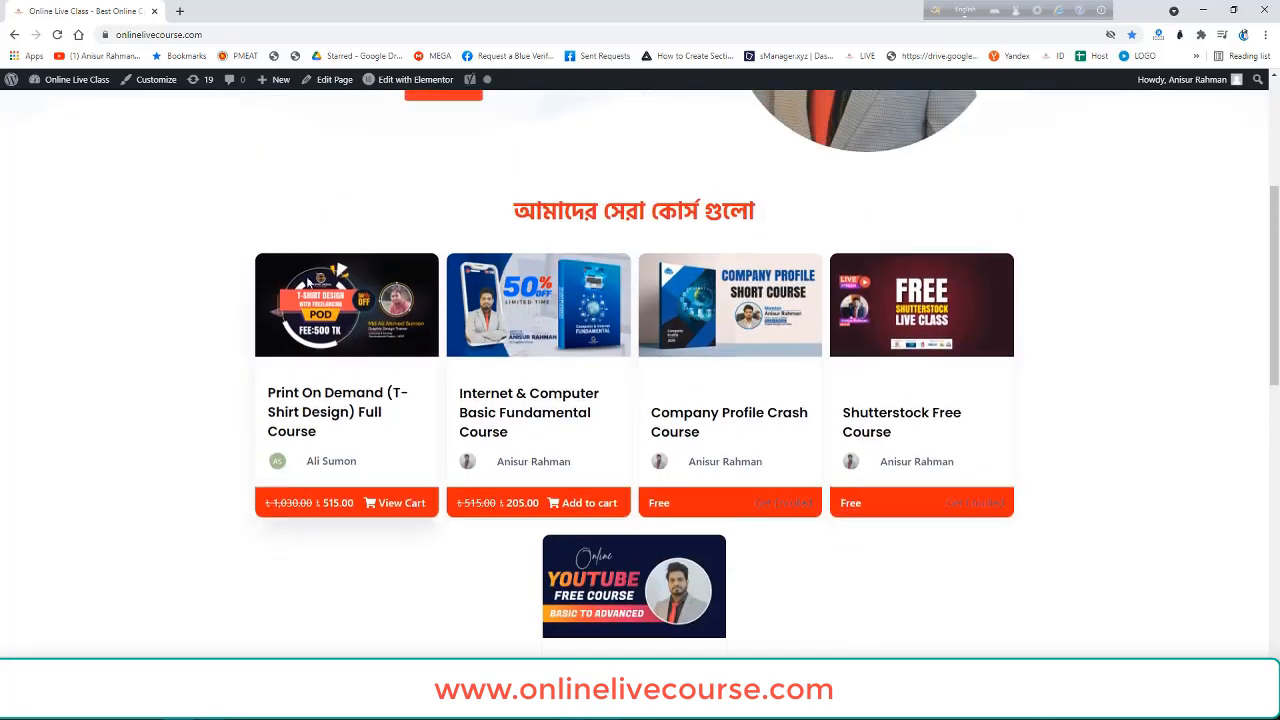